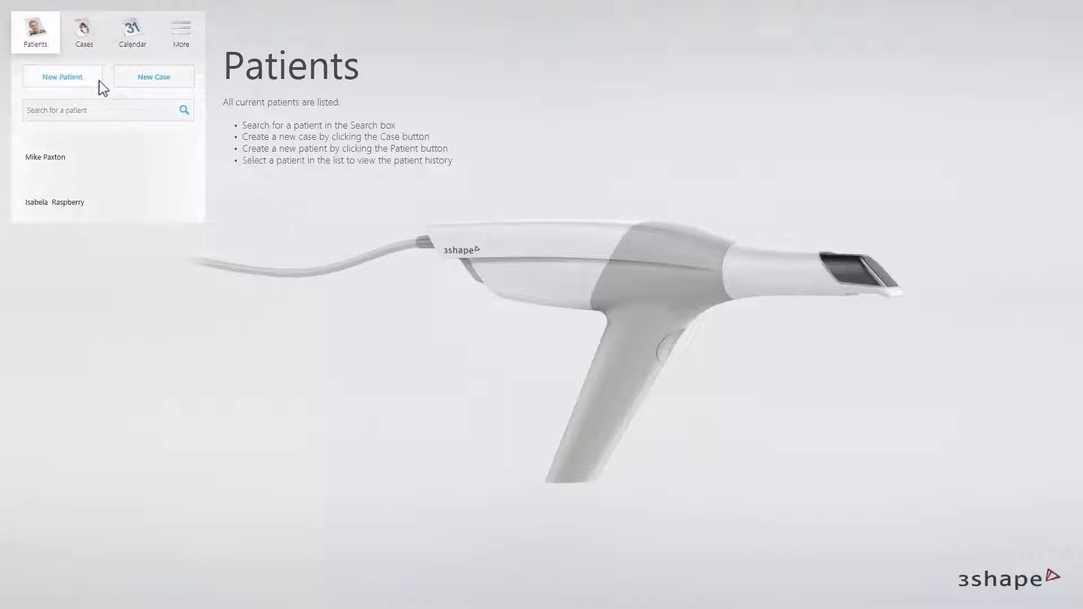
Add a new patient record with the patient's first and last name.
{"action": "left_click", "coordinate": [85, 79]}
{"action": "left_click", "coordinate": [464, 215]}
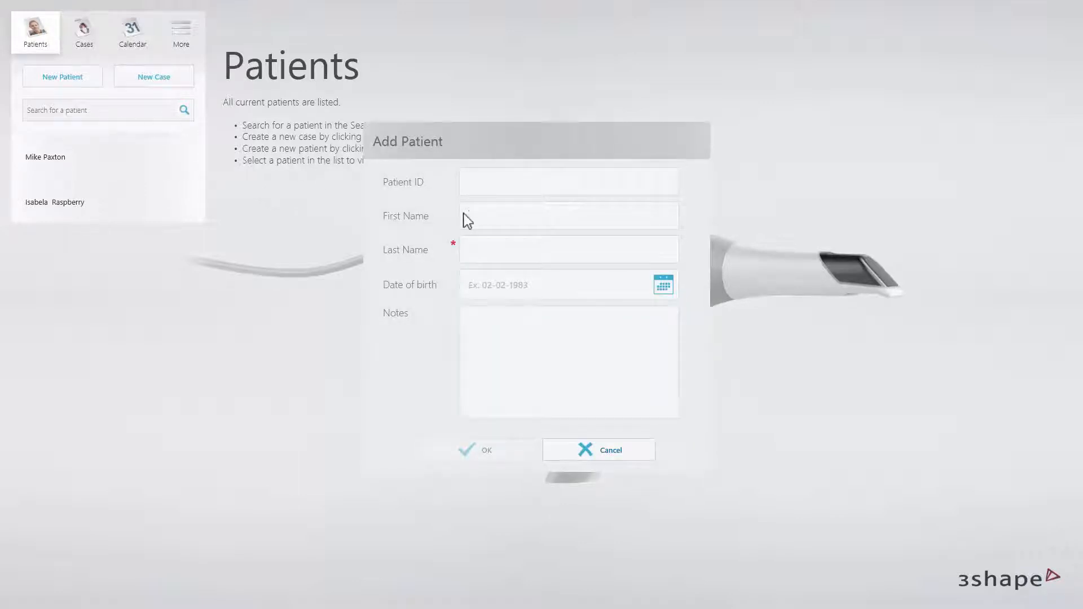
{"action": "key", "text": "Tab"}
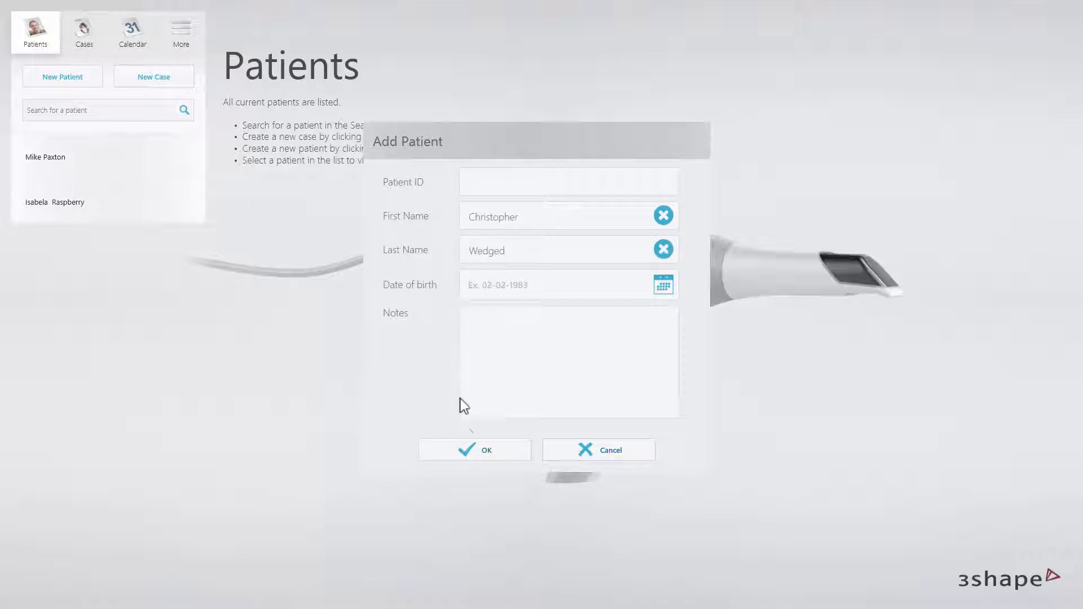
{"action": "left_click", "coordinate": [468, 450]}
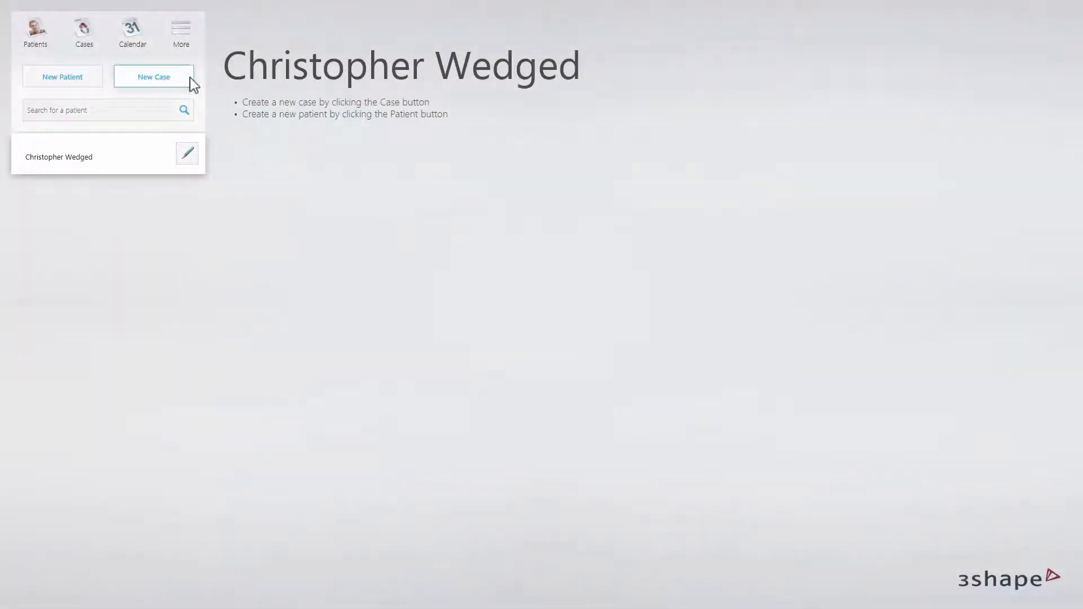
Create a new case for the added patient and assign e.max CAD HT crowns to upper teeth 3 and 5.
{"action": "left_click", "coordinate": [192, 83]}
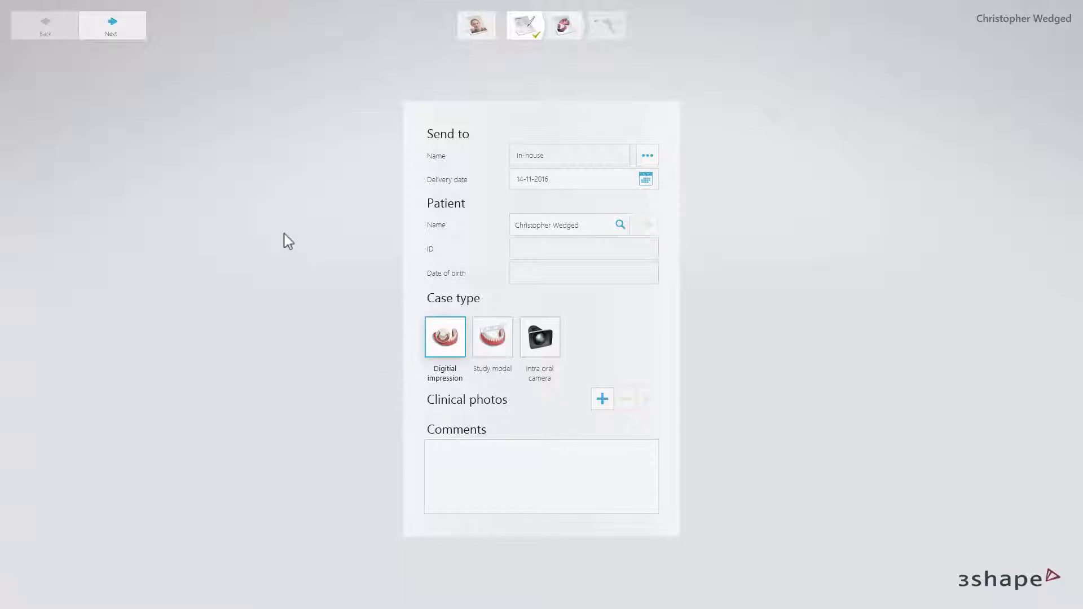
{"action": "left_click", "coordinate": [138, 33]}
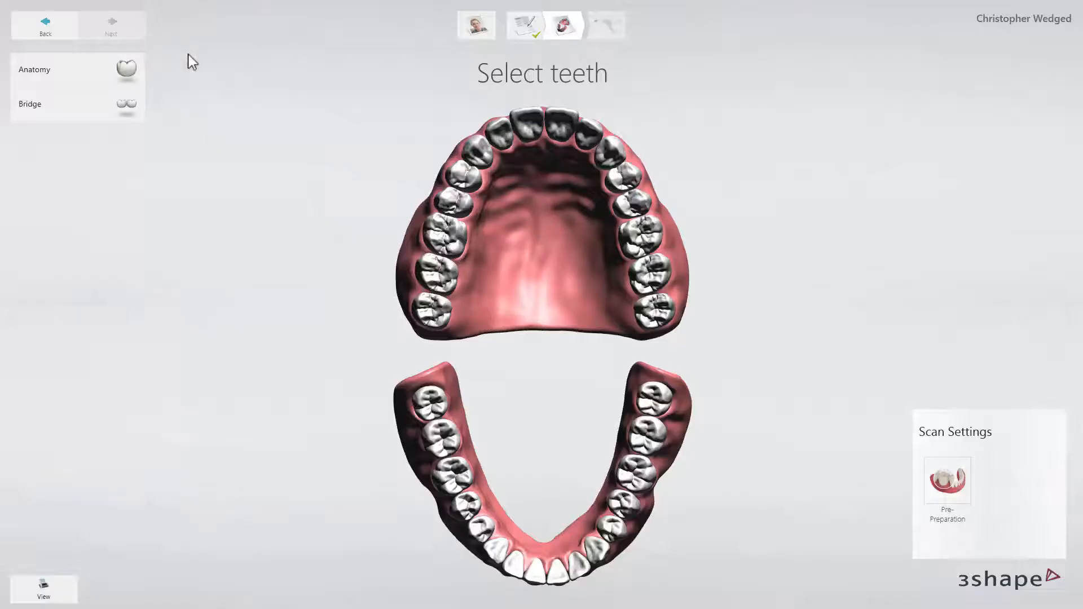
{"action": "left_click", "coordinate": [464, 175]}
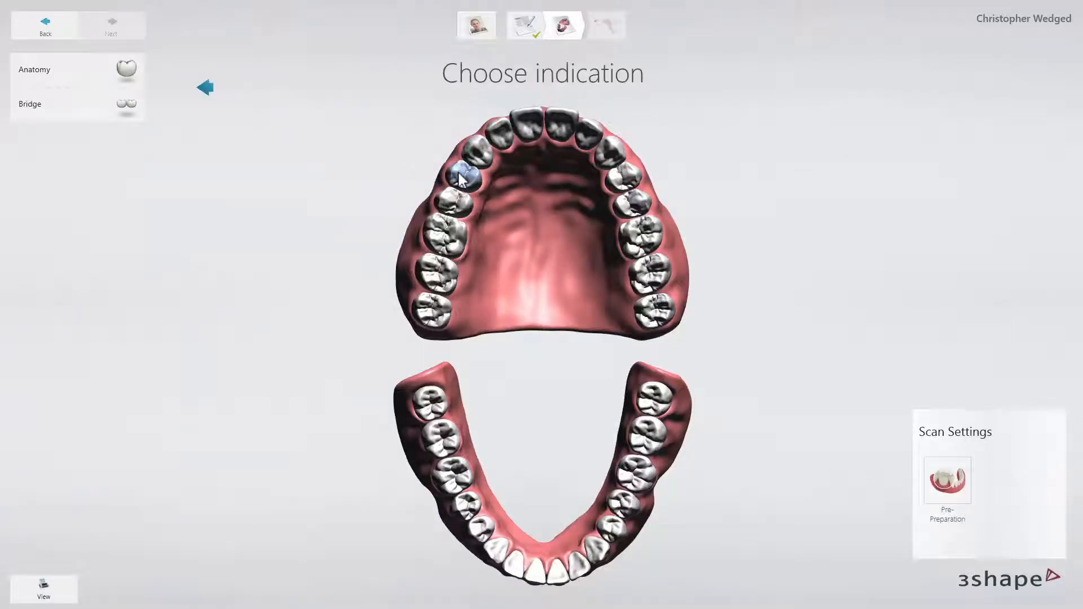
{"action": "left_click", "coordinate": [437, 237]}
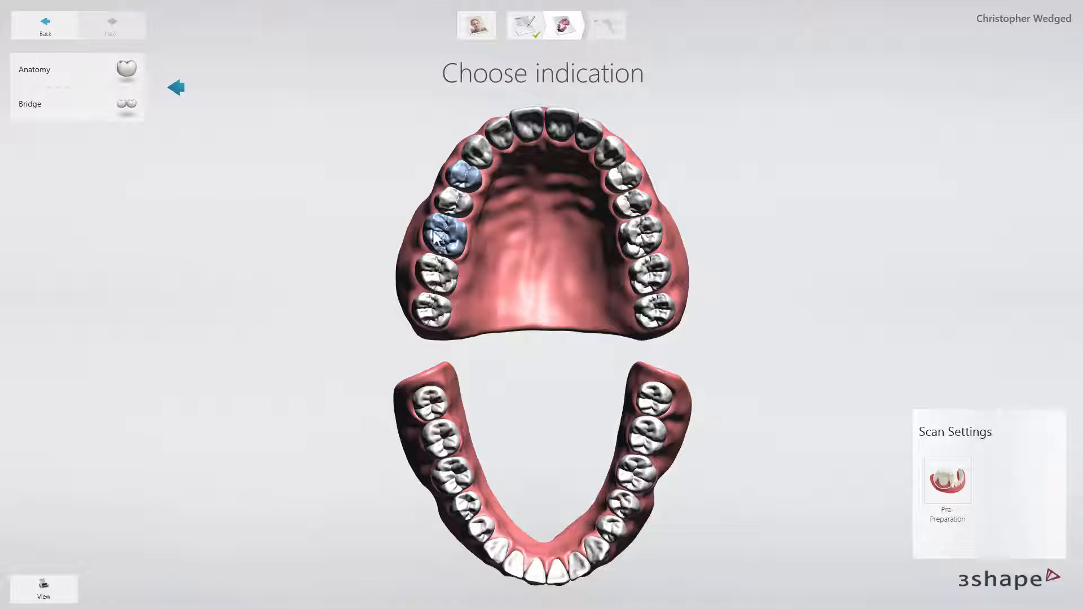
{"action": "left_click", "coordinate": [126, 70]}
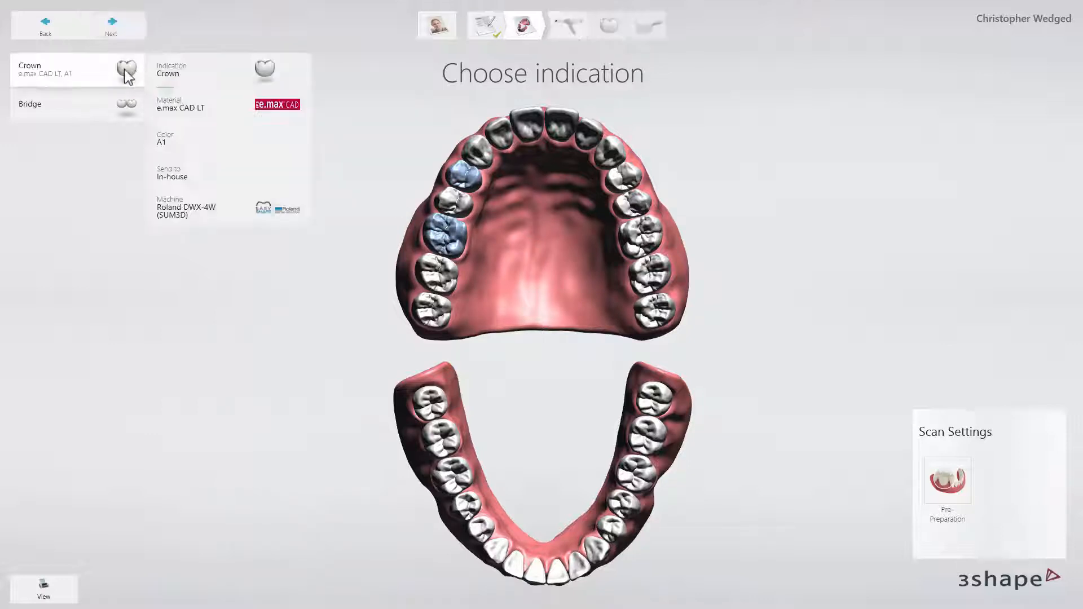
{"action": "left_click", "coordinate": [172, 68]}
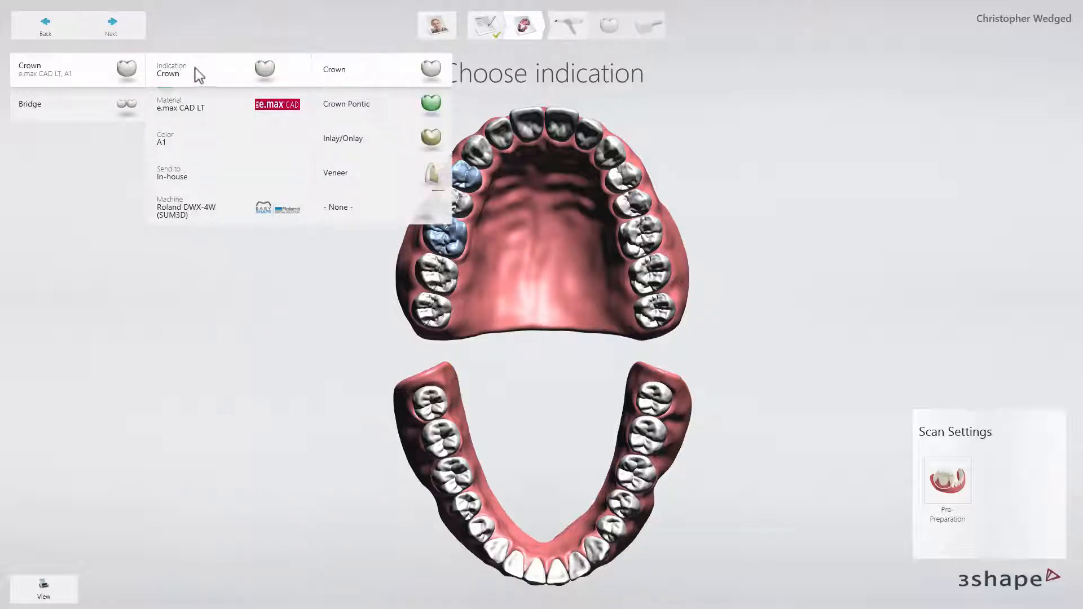
{"action": "left_click", "coordinate": [329, 70]}
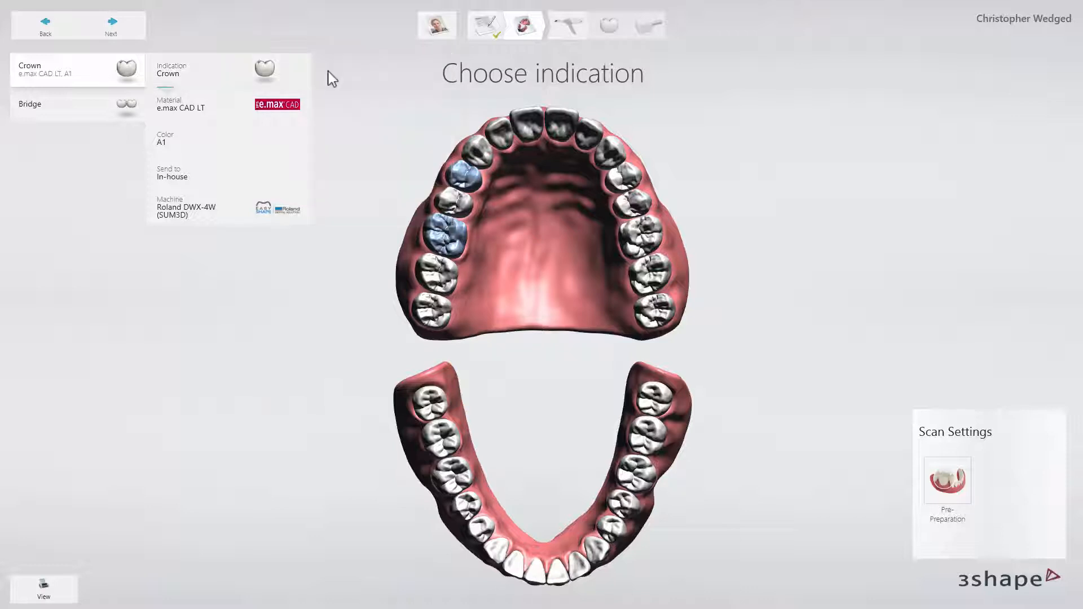
{"action": "left_click", "coordinate": [247, 105]}
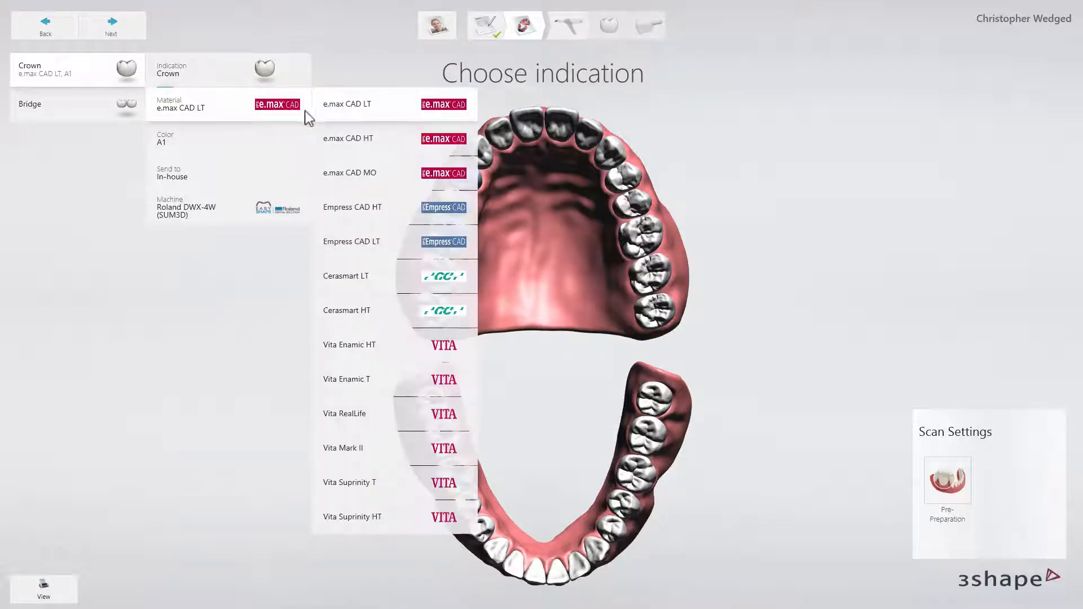
{"action": "left_click", "coordinate": [346, 139]}
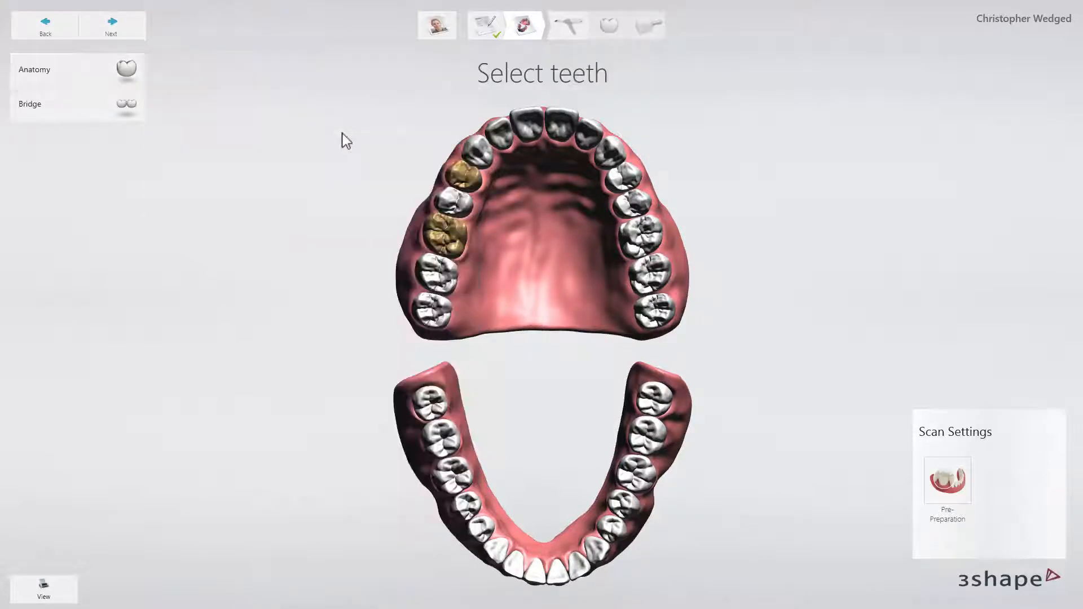
Assign a crown pontic in e.max CAD HT to upper tooth 4, between the two crowns.
{"action": "left_click", "coordinate": [449, 202]}
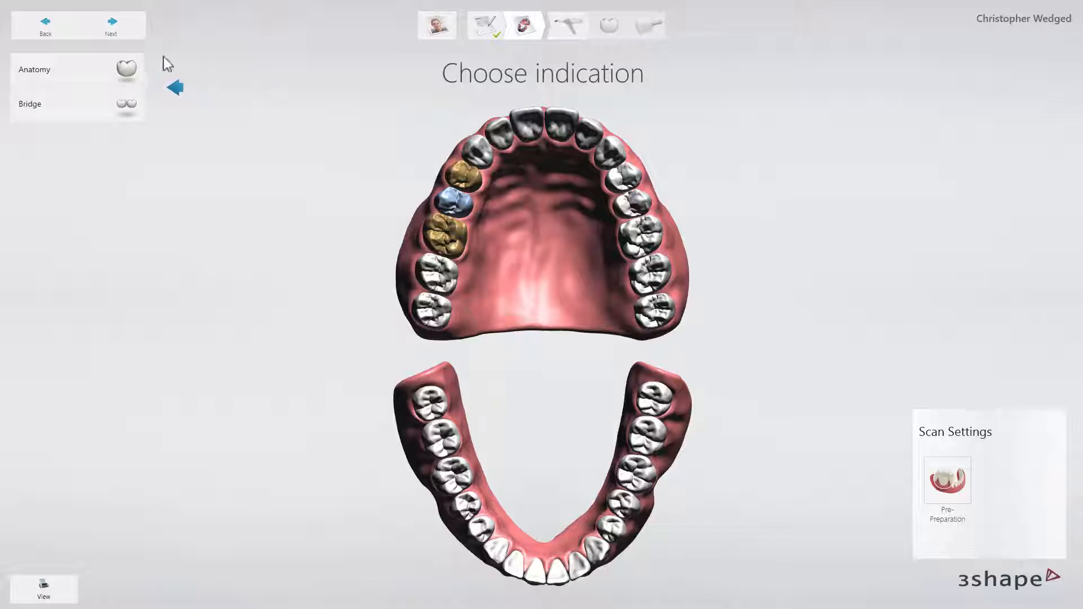
{"action": "left_click", "coordinate": [125, 77]}
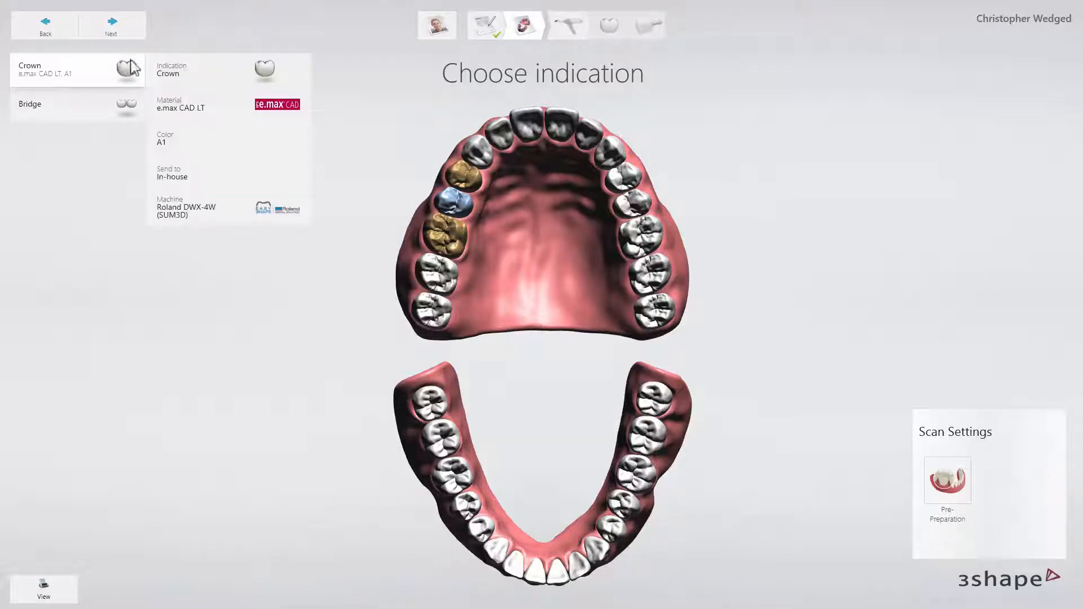
{"action": "left_click", "coordinate": [190, 74]}
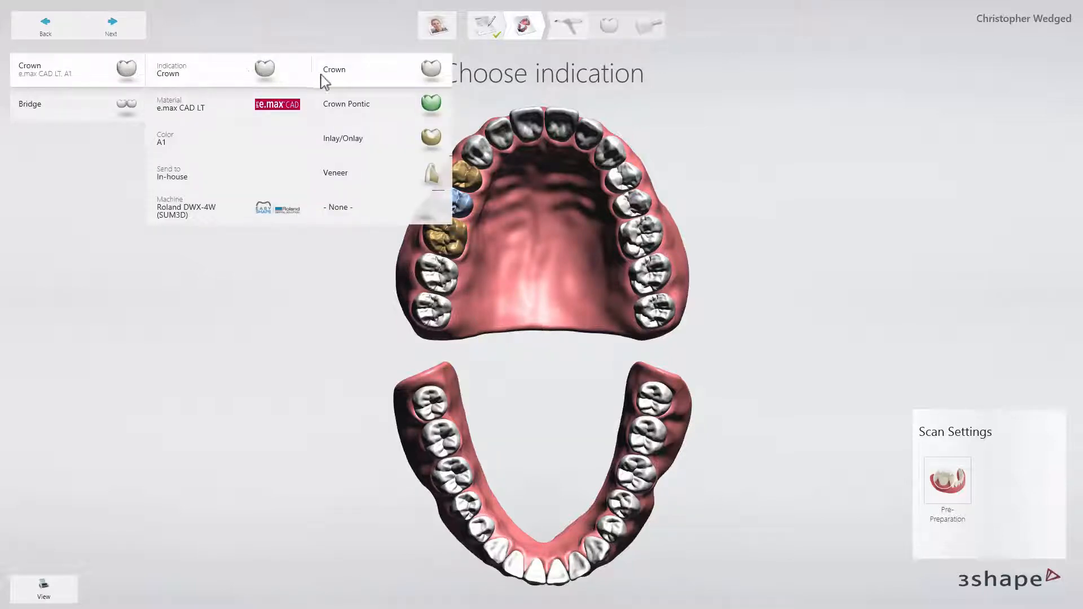
{"action": "left_click", "coordinate": [347, 105]}
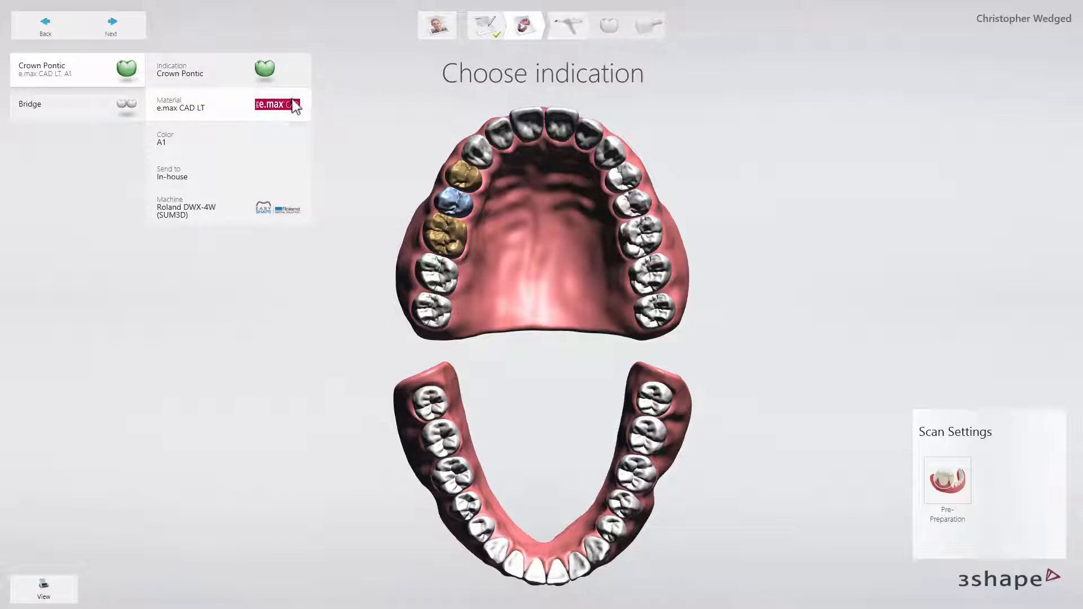
{"action": "left_click", "coordinate": [299, 106]}
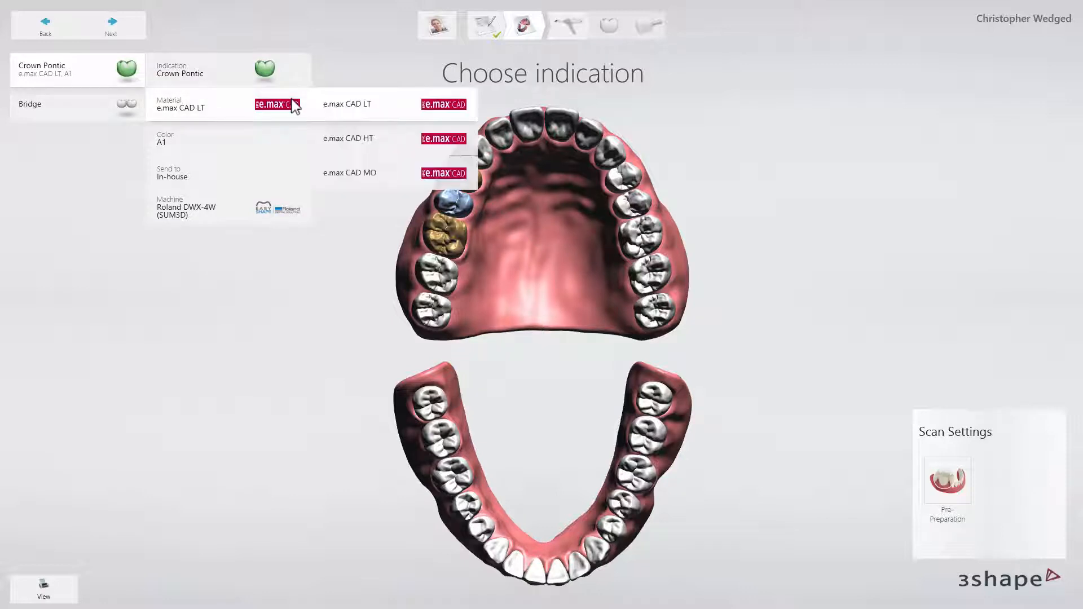
{"action": "left_click", "coordinate": [341, 131]}
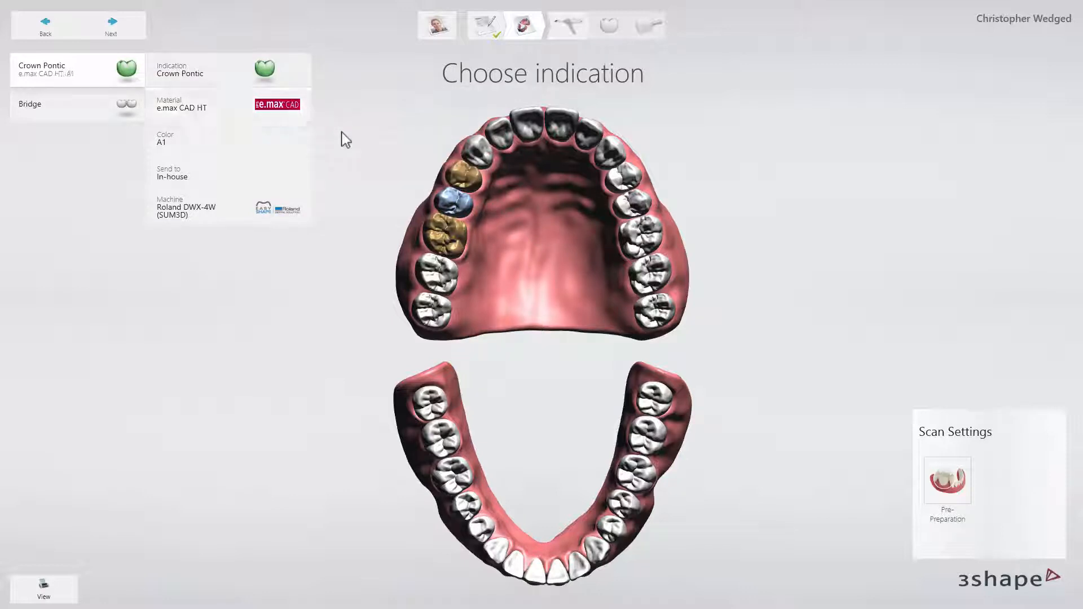
Join the two crowns and the pontic into a monolithic bridge and proceed to the lower jaw scan.
{"action": "left_click", "coordinate": [451, 167]}
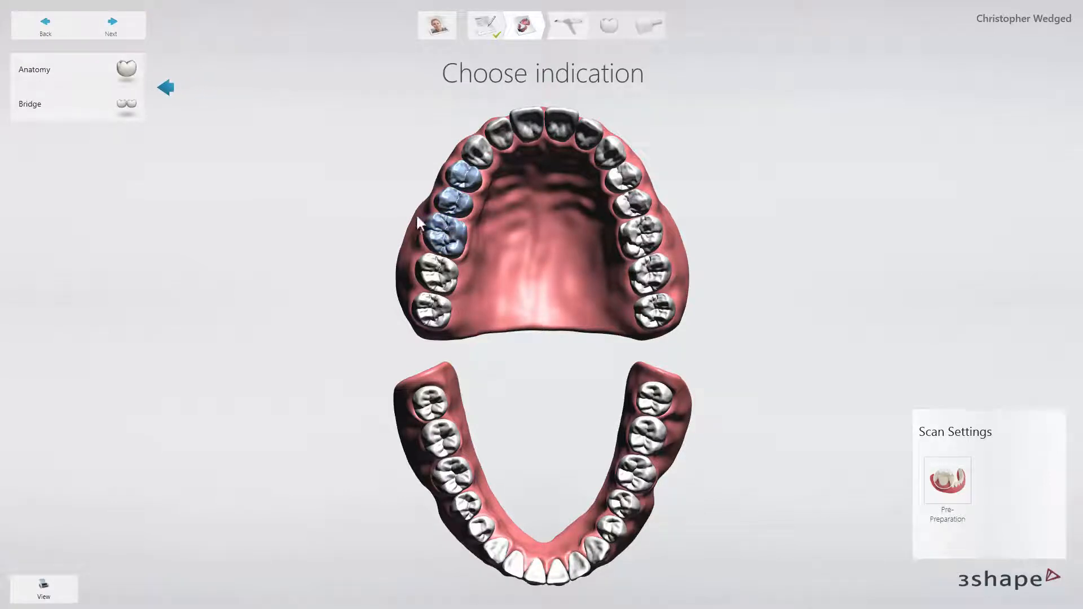
{"action": "left_click", "coordinate": [132, 109]}
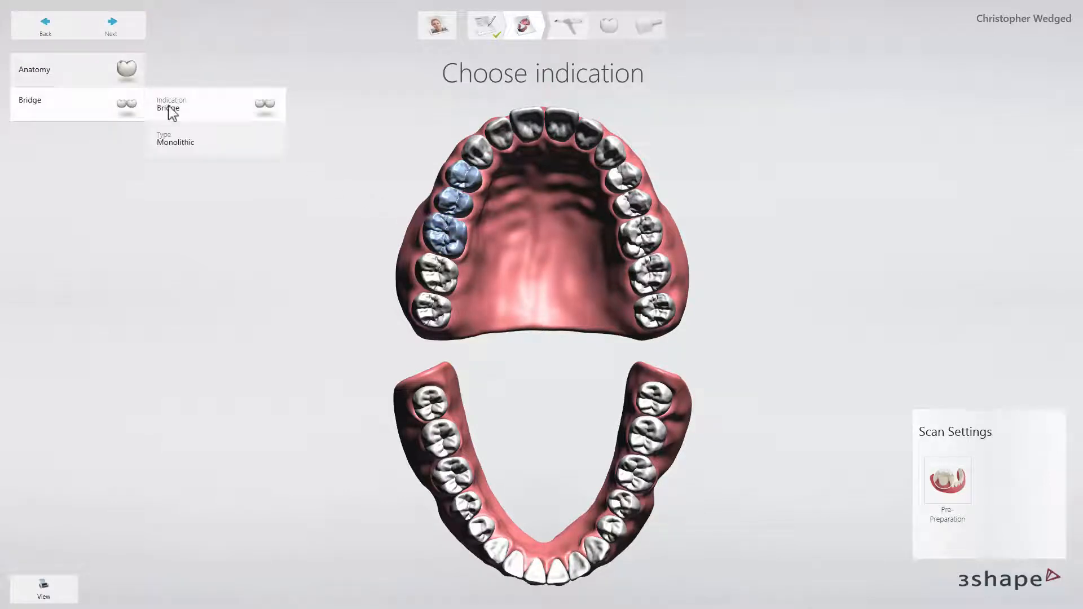
{"action": "left_click", "coordinate": [166, 54]}
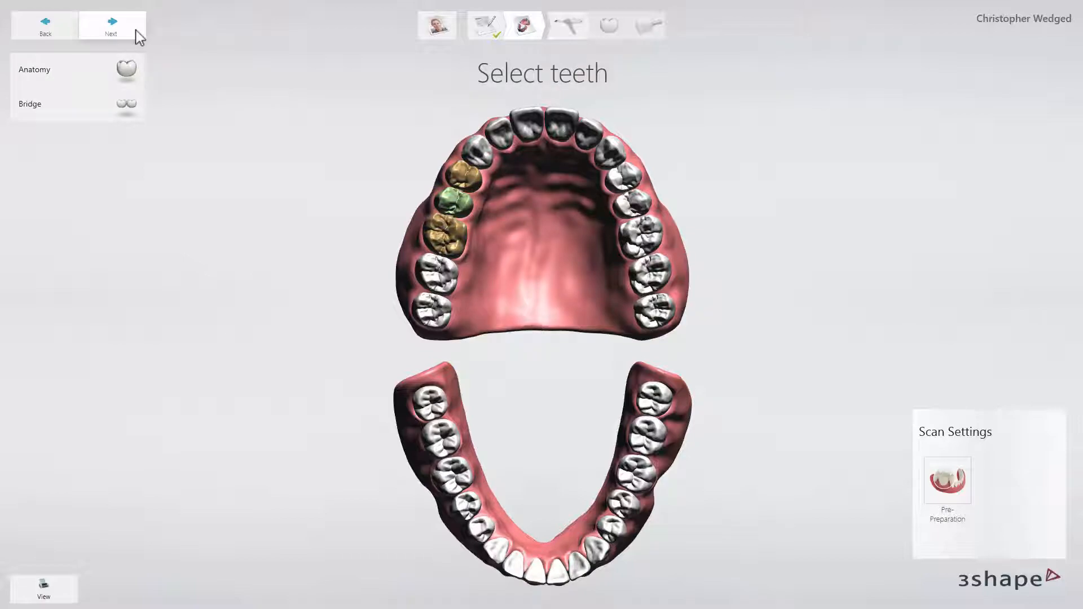
{"action": "left_click", "coordinate": [136, 31]}
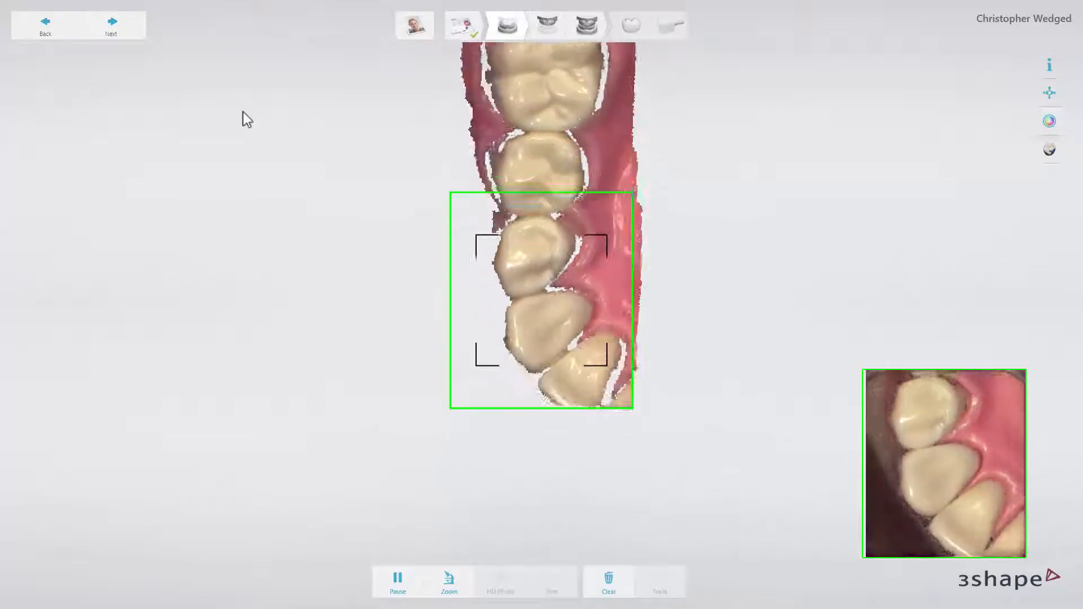
Proceed to the upper preparation scan and mark the molar preparation as tooth 3 and the premolar preparation as tooth 5.
{"action": "left_click", "coordinate": [137, 37]}
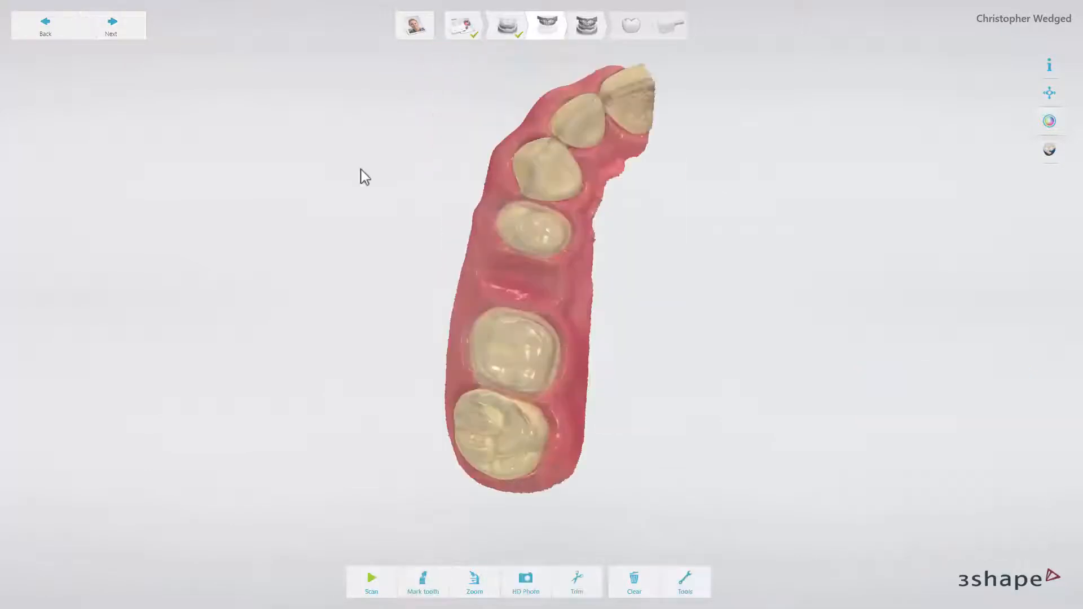
{"action": "left_click", "coordinate": [421, 580]}
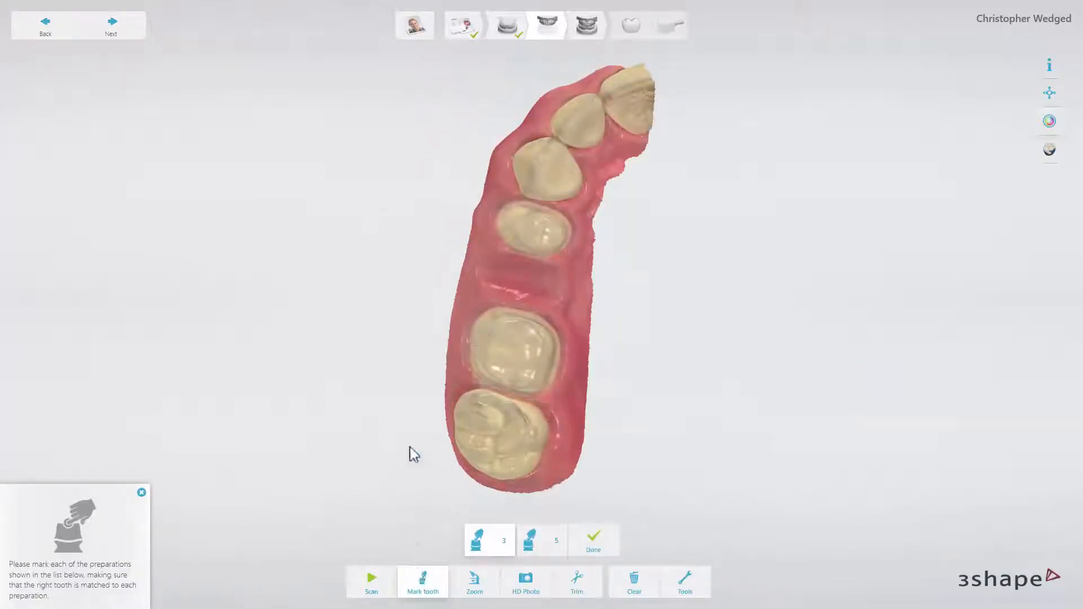
{"action": "left_click", "coordinate": [508, 356]}
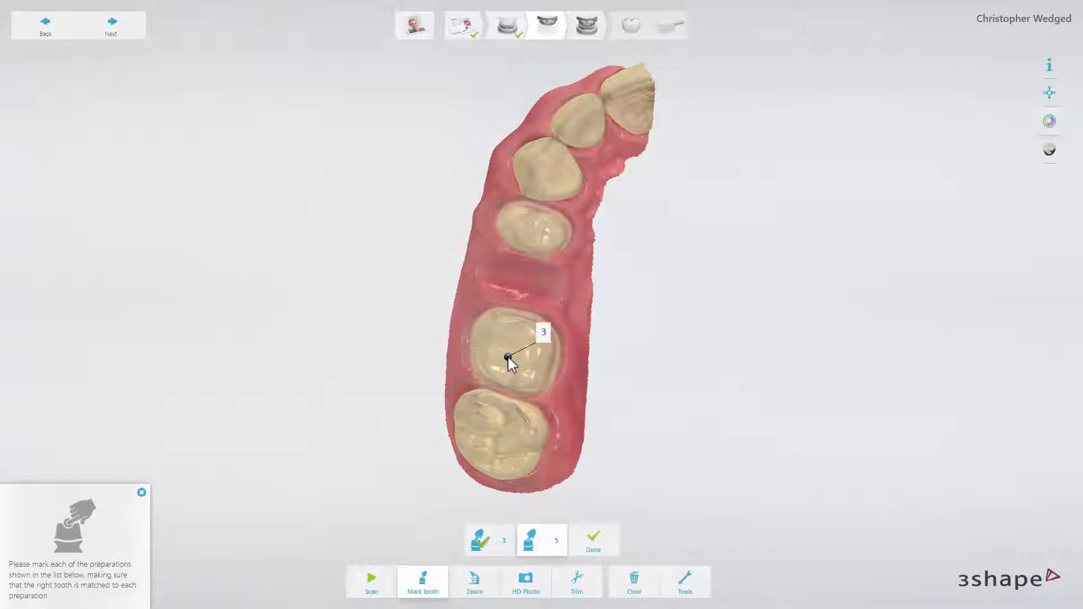
{"action": "left_click", "coordinate": [535, 237]}
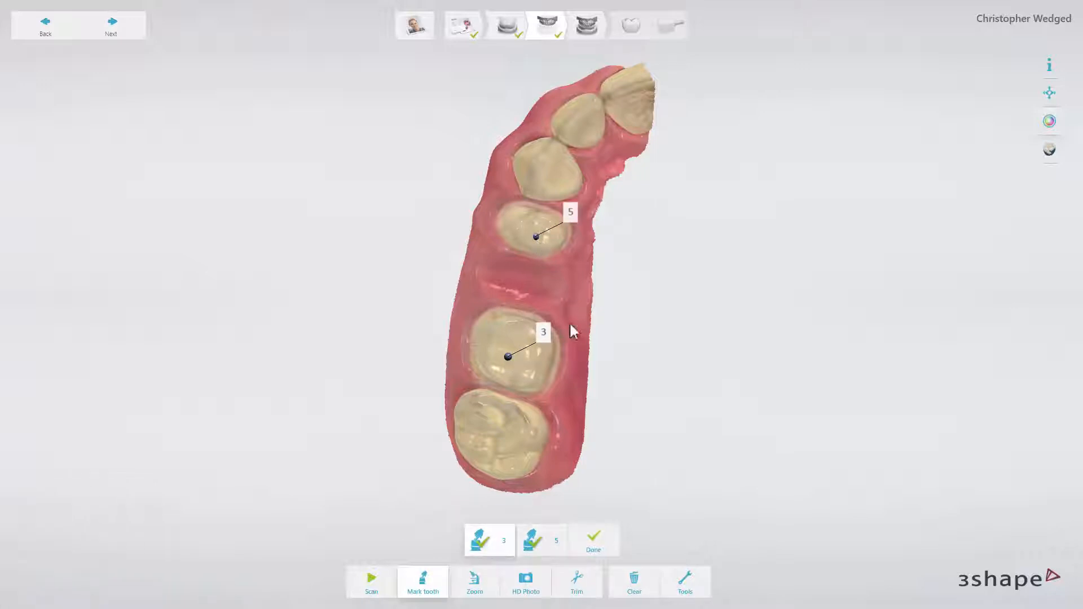
{"action": "left_click", "coordinate": [594, 537]}
{"action": "left_click", "coordinate": [672, 576]}
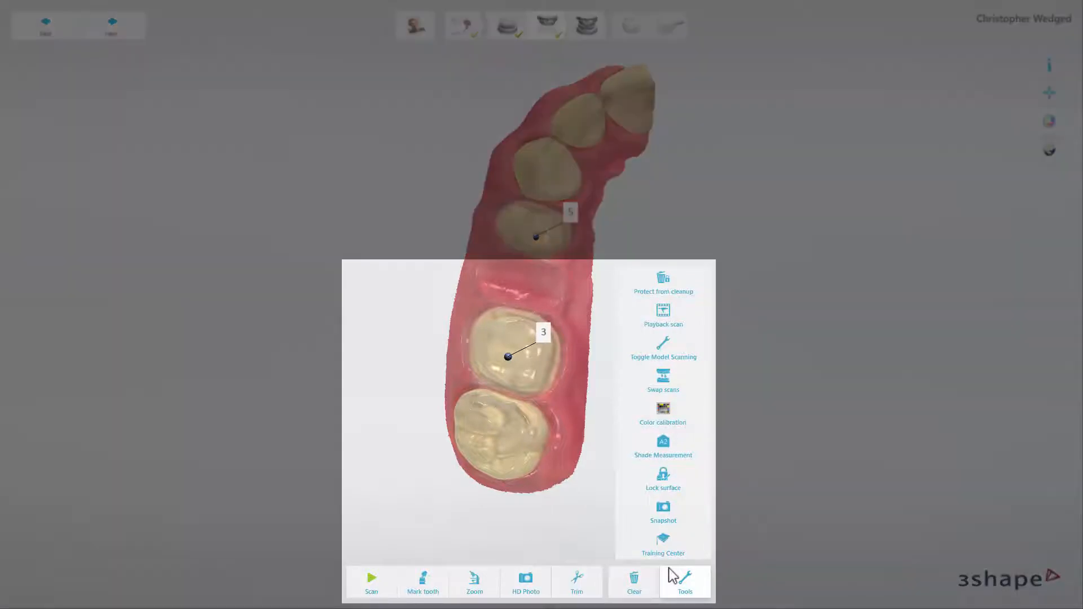
{"action": "left_click", "coordinate": [673, 576]}
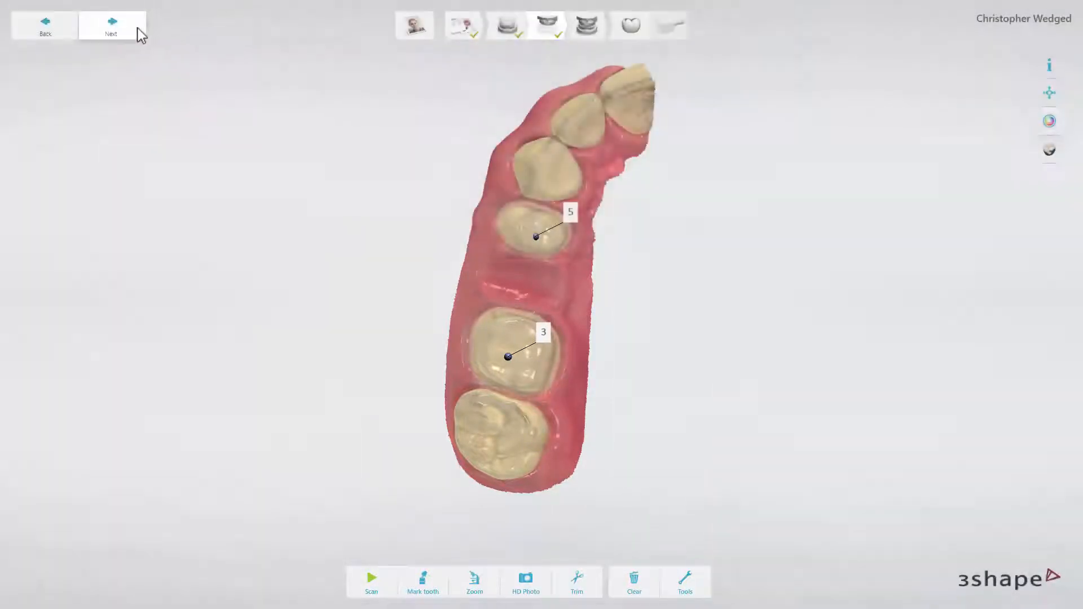
Proceed through the bite alignment to the margin line stage and autodetect the margin line of tooth 3.
{"action": "left_click", "coordinate": [139, 34]}
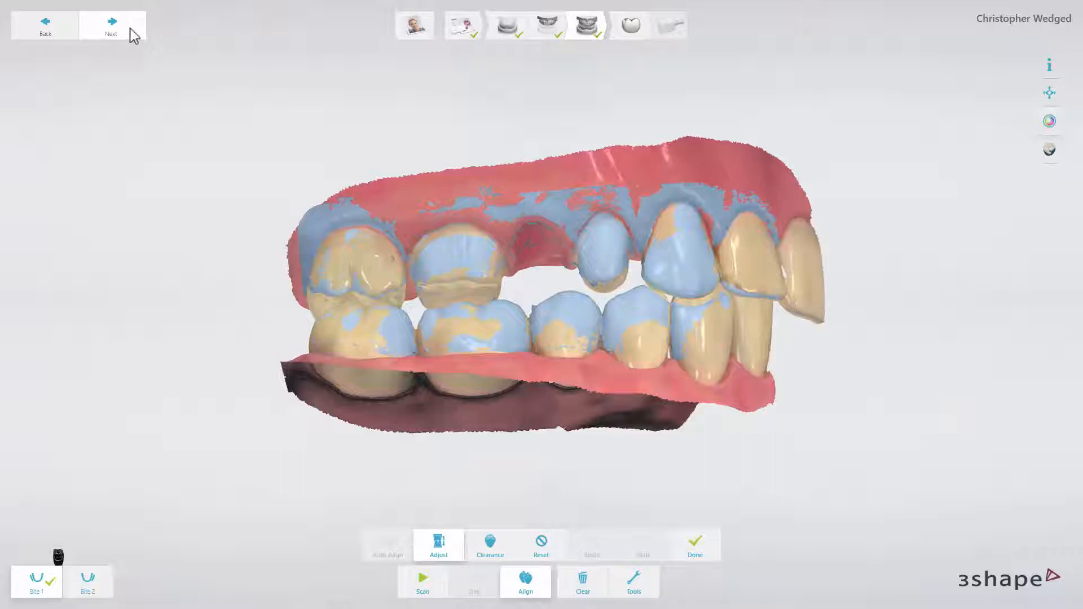
{"action": "left_click", "coordinate": [133, 35]}
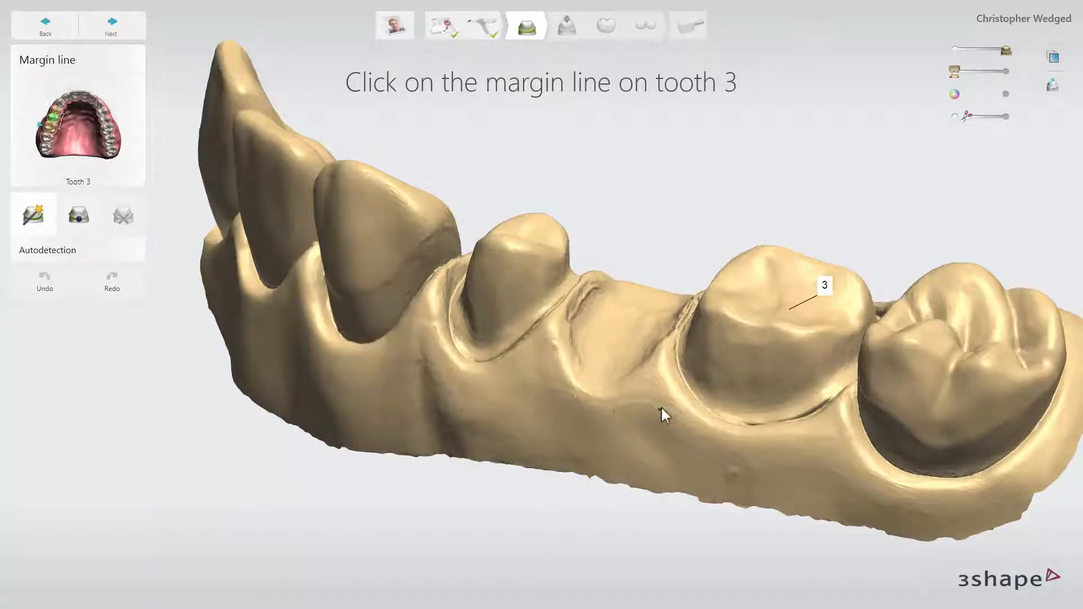
{"action": "middle_click_drag", "start_coordinate": [668, 407], "coordinate": [689, 406]}
{"action": "scroll", "coordinate": [677, 405], "scroll_direction": "up", "scroll_amount": 3}
{"action": "scroll", "coordinate": [688, 404], "scroll_direction": "up", "scroll_amount": 5}
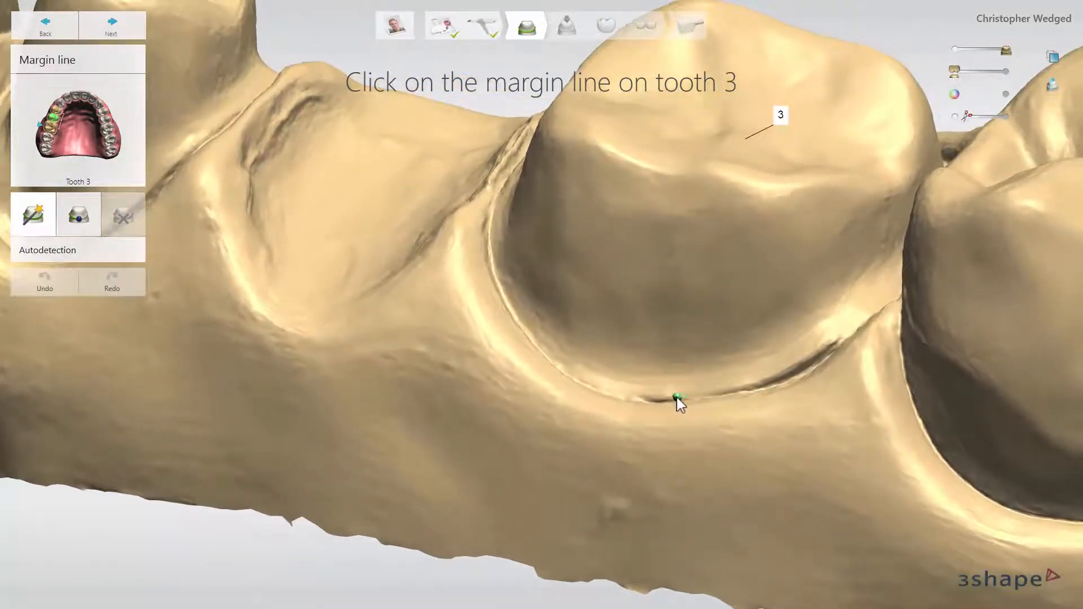
{"action": "left_click", "coordinate": [677, 399]}
{"action": "left_click", "coordinate": [677, 399]}
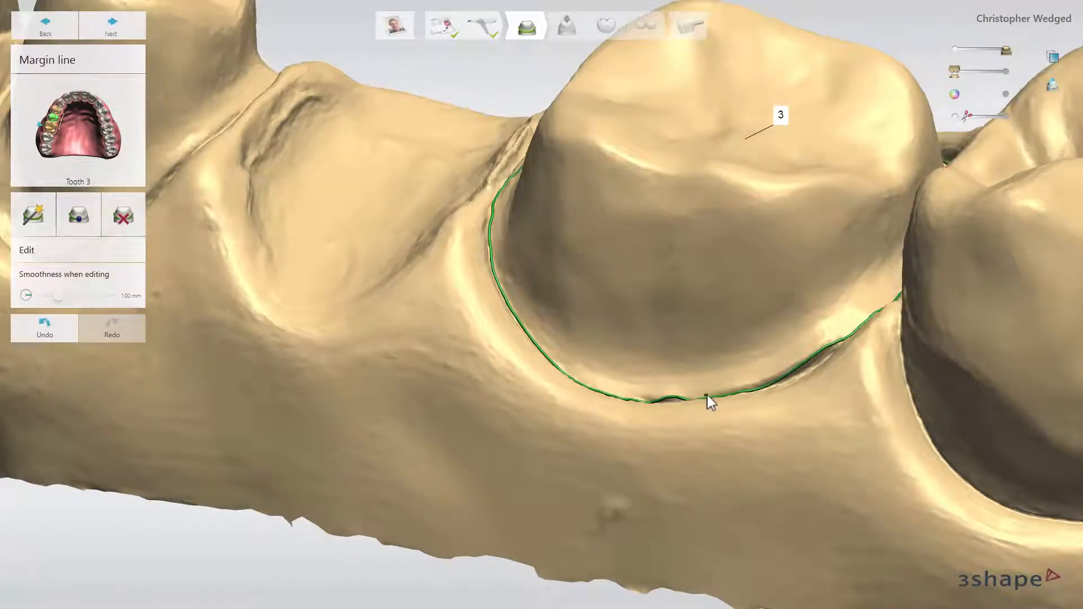
Redraw the buccal section of tooth 3's margin line toward the neighbouring rear molar.
{"action": "mouse_move", "coordinate": [709, 401]}
{"action": "left_mouse_down"}
{"action": "mouse_move", "coordinate": [772, 383]}
{"action": "mouse_move", "coordinate": [846, 337]}
{"action": "left_mouse_up"}
{"action": "right_click_drag", "start_coordinate": [847, 338], "coordinate": [844, 364]}
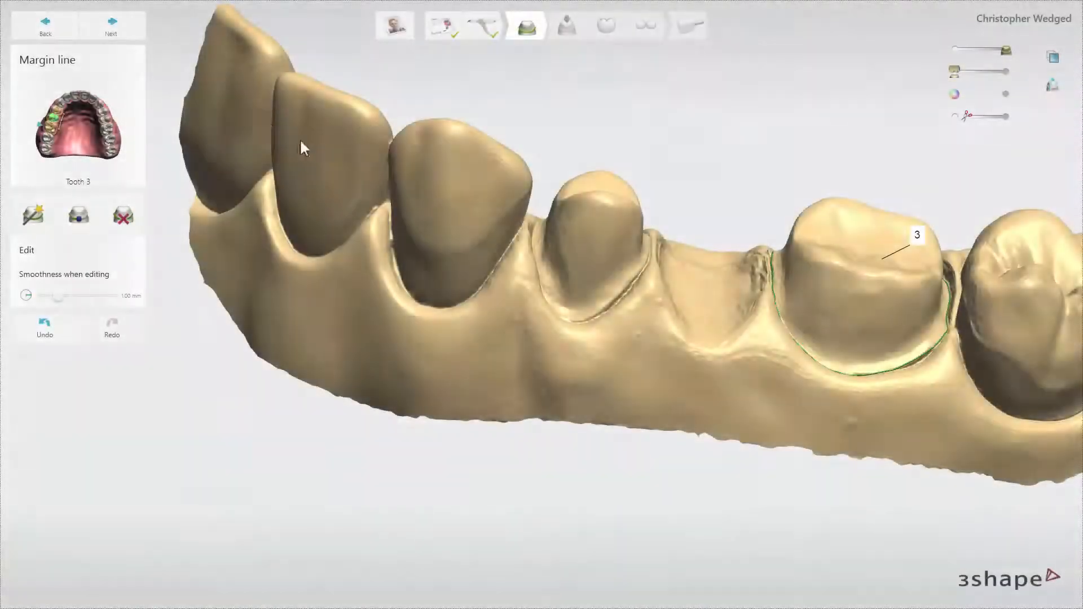
Trace tooth 5's margin line point by point around the whole preparation with Click & go and close the loop.
{"action": "left_click", "coordinate": [130, 40]}
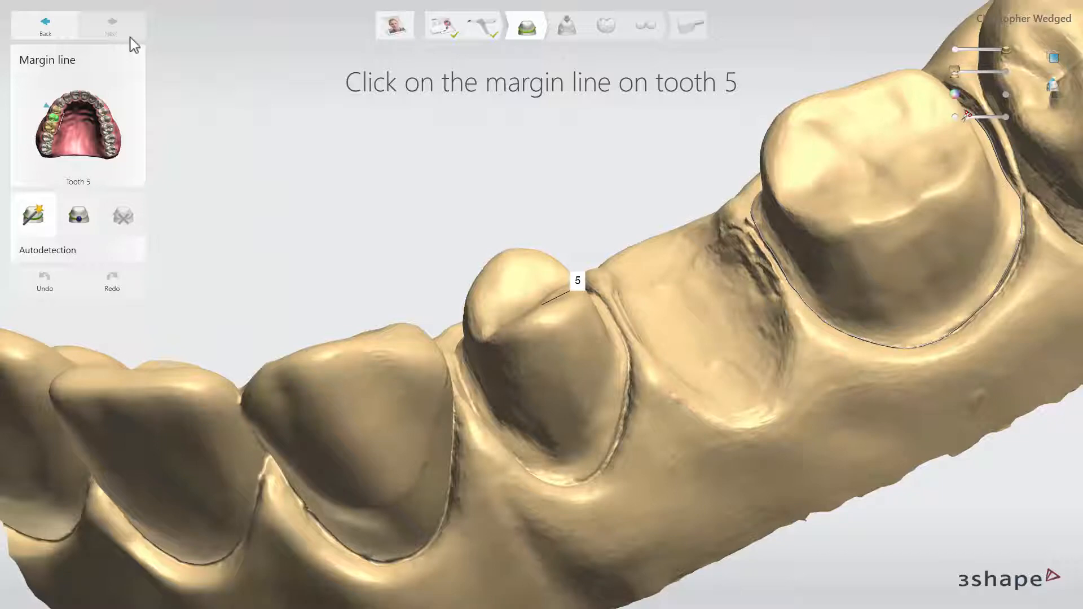
{"action": "right_click_drag", "start_coordinate": [180, 56], "coordinate": [134, 176]}
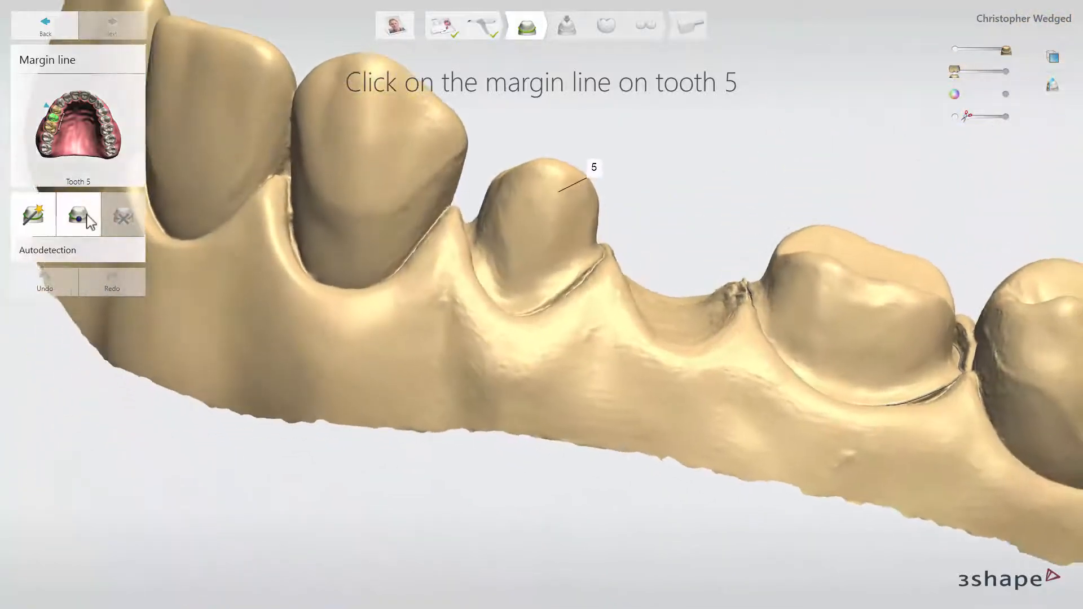
{"action": "left_click", "coordinate": [85, 217]}
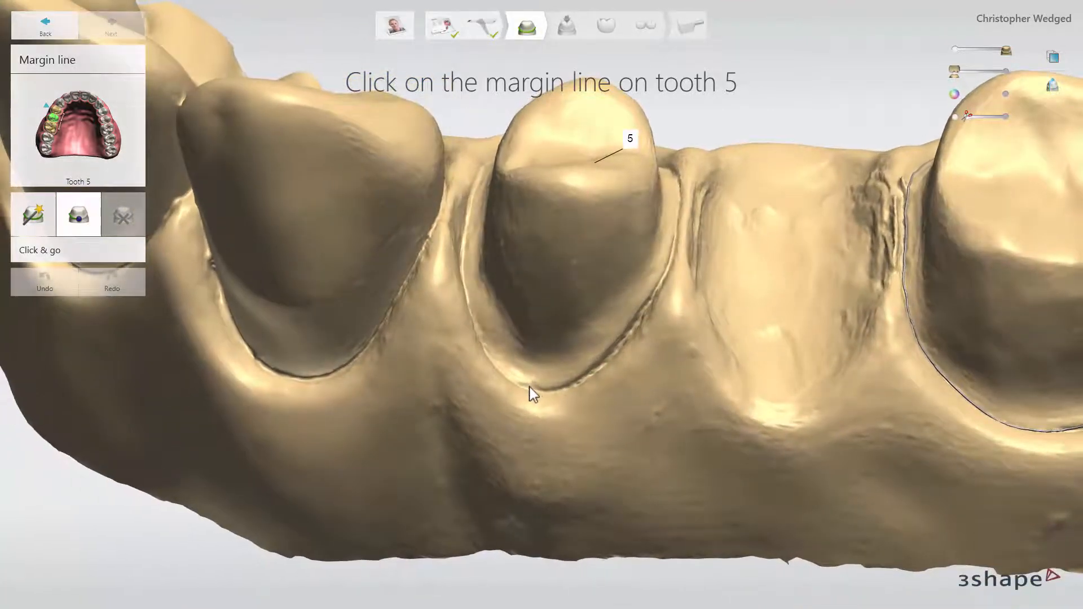
{"action": "left_click", "coordinate": [547, 387]}
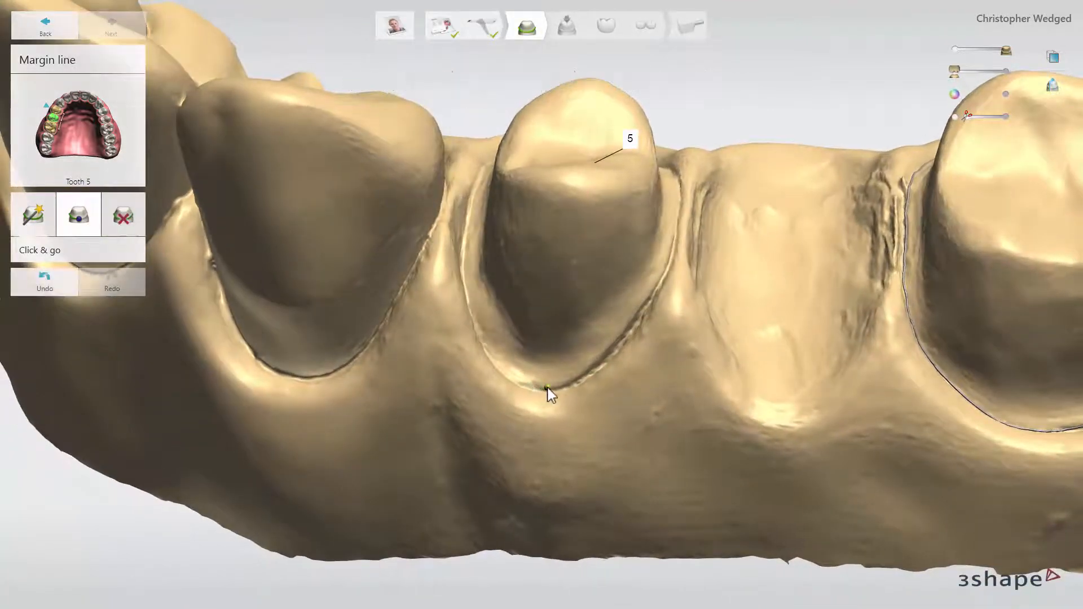
{"action": "left_click", "coordinate": [587, 364]}
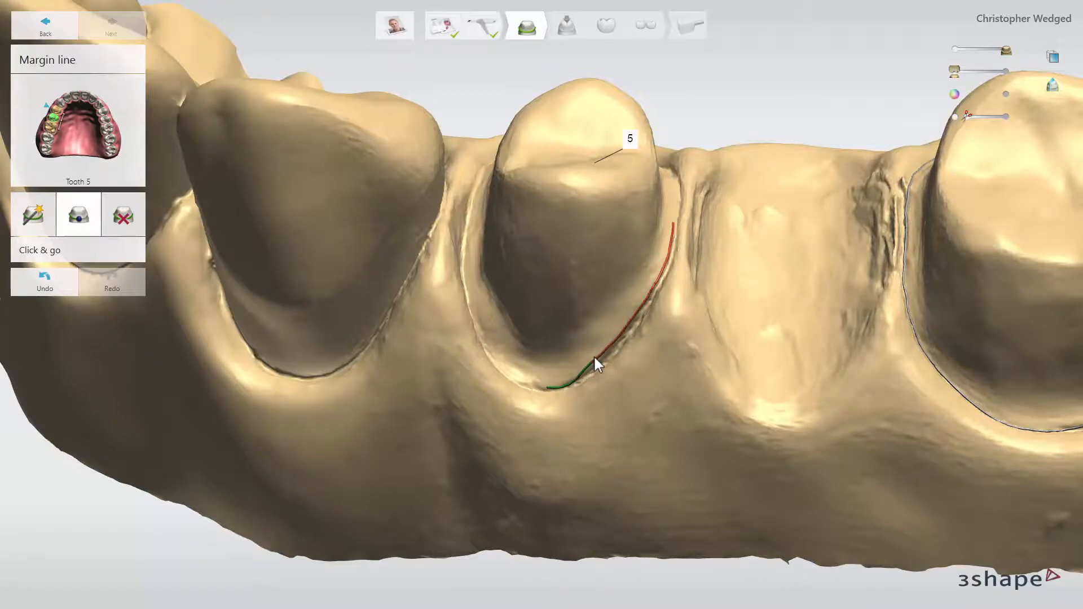
{"action": "right_click_drag", "start_coordinate": [640, 217], "coordinate": [666, 299]}
{"action": "left_click", "coordinate": [708, 157]}
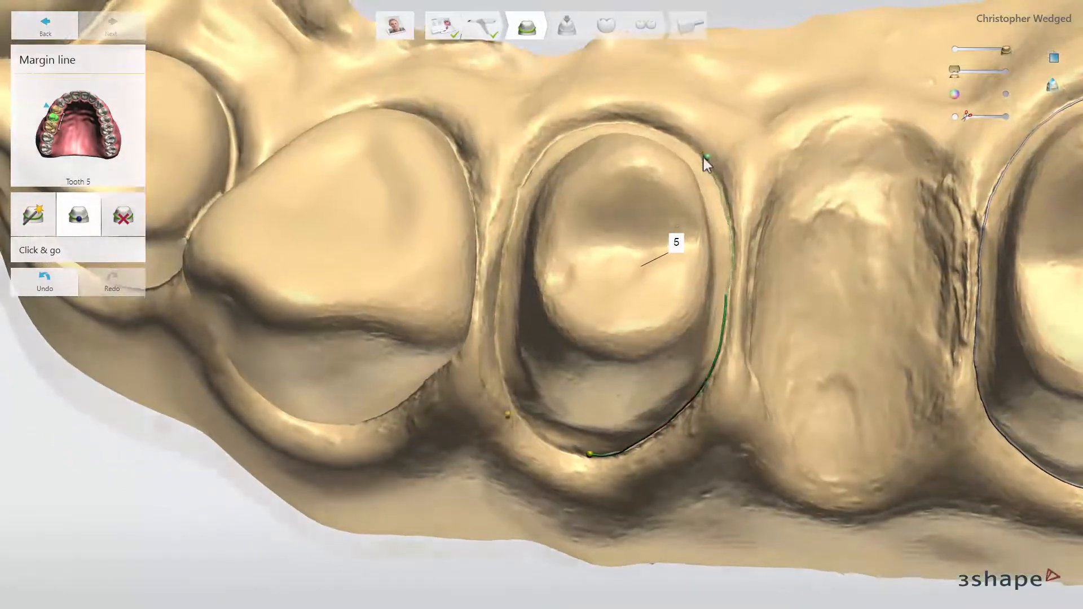
{"action": "left_click", "coordinate": [603, 454]}
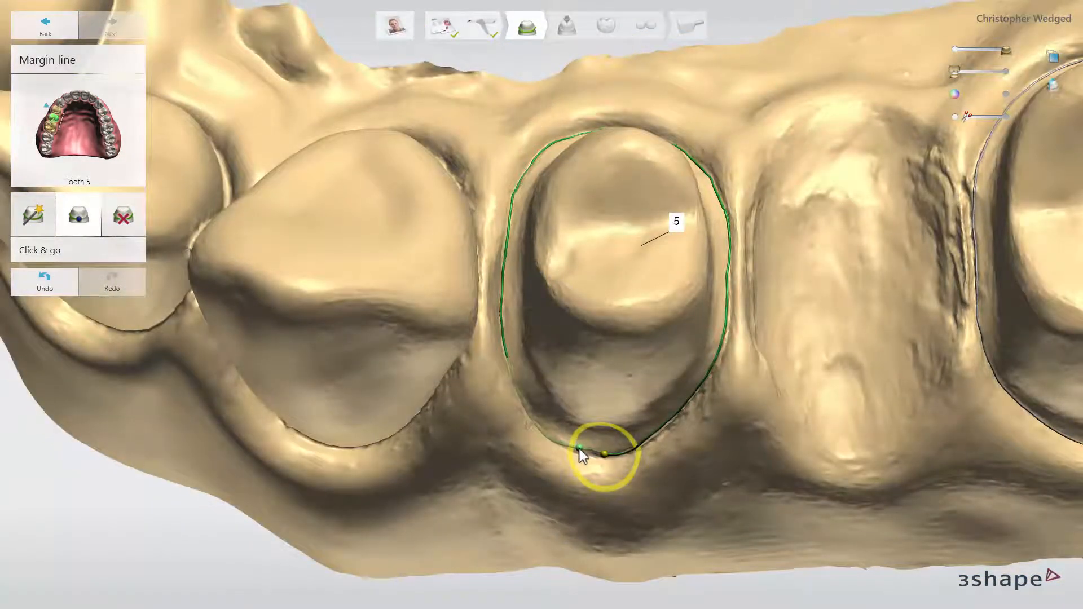
{"action": "right_click_drag", "start_coordinate": [582, 454], "coordinate": [590, 361]}
{"action": "left_click", "coordinate": [616, 362]}
{"action": "left_click", "coordinate": [619, 363]}
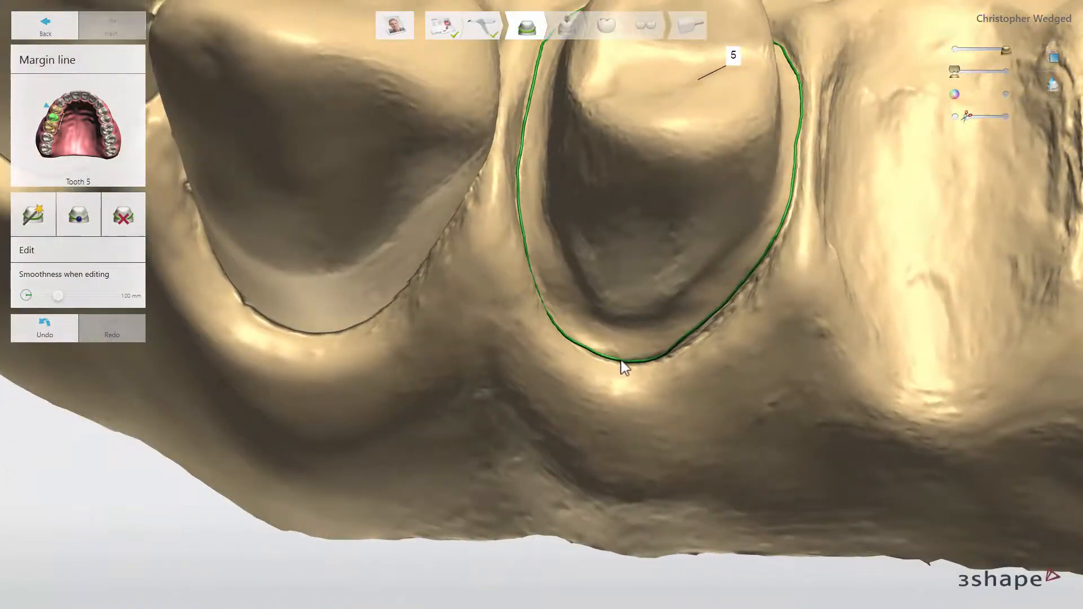
Check the closed margin line of tooth 5 from the buccal side and proceed to the insertion direction stage.
{"action": "right_click_drag", "start_coordinate": [722, 266], "coordinate": [713, 248]}
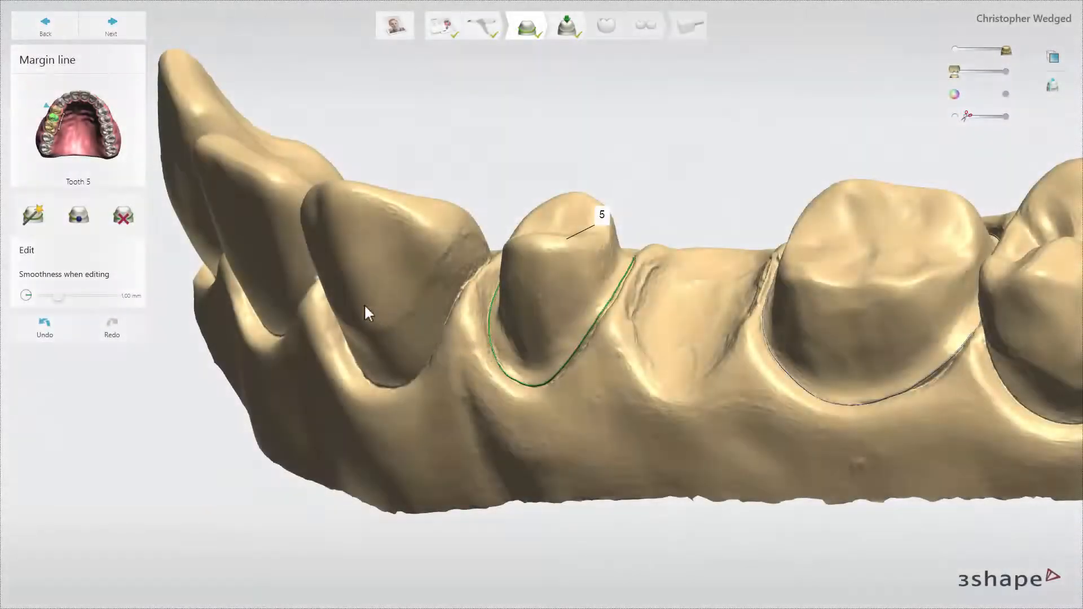
{"action": "left_click", "coordinate": [134, 222]}
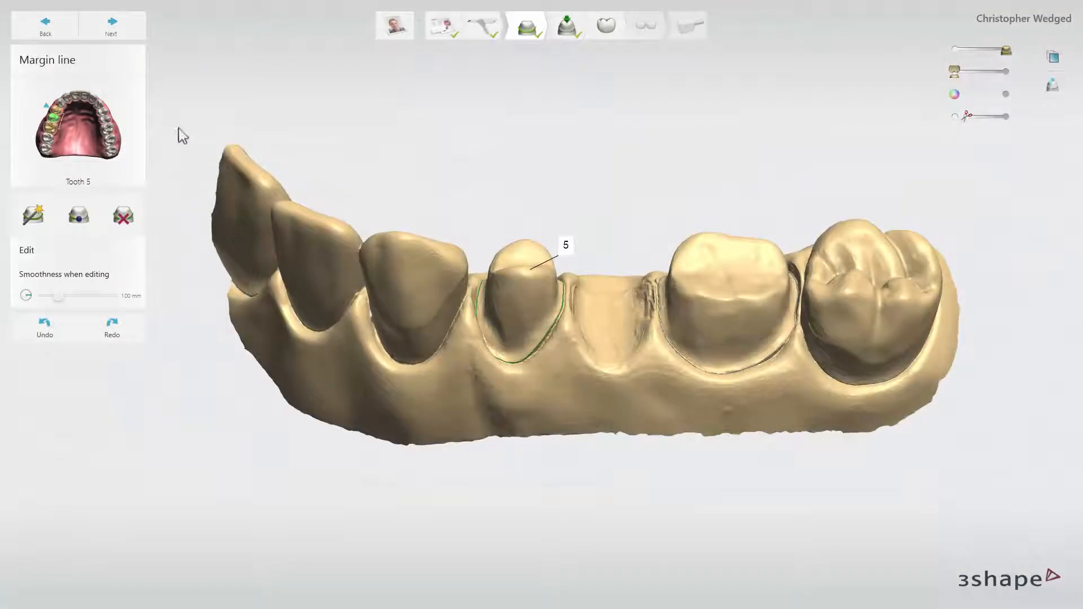
{"action": "left_click", "coordinate": [116, 32]}
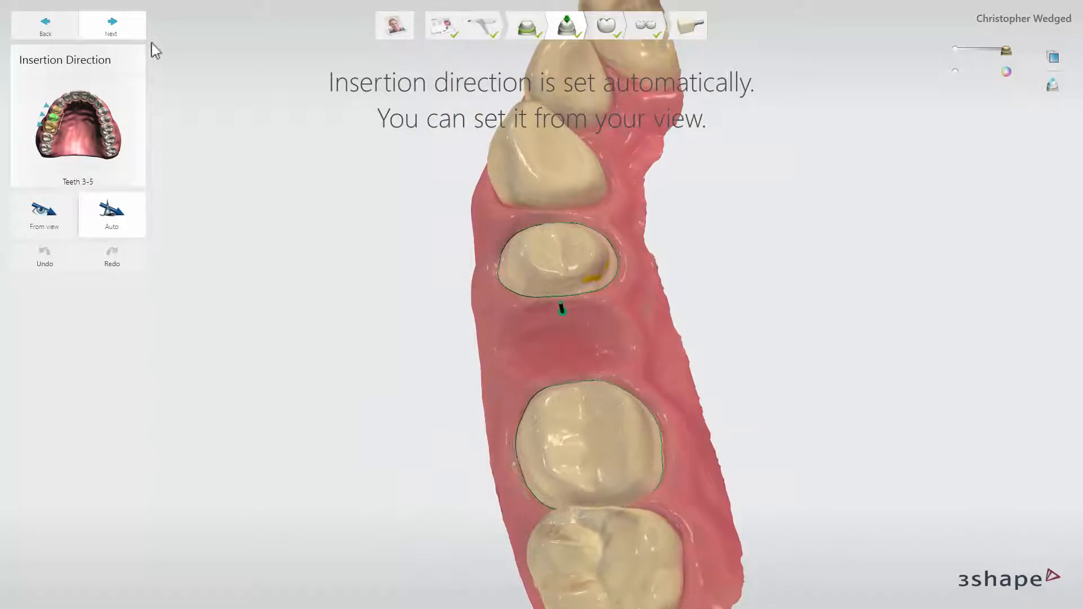
Restore the automatic insertion direction for teeth 3-5 after trying one from view, and proceed to anatomy design.
{"action": "left_click", "coordinate": [64, 225]}
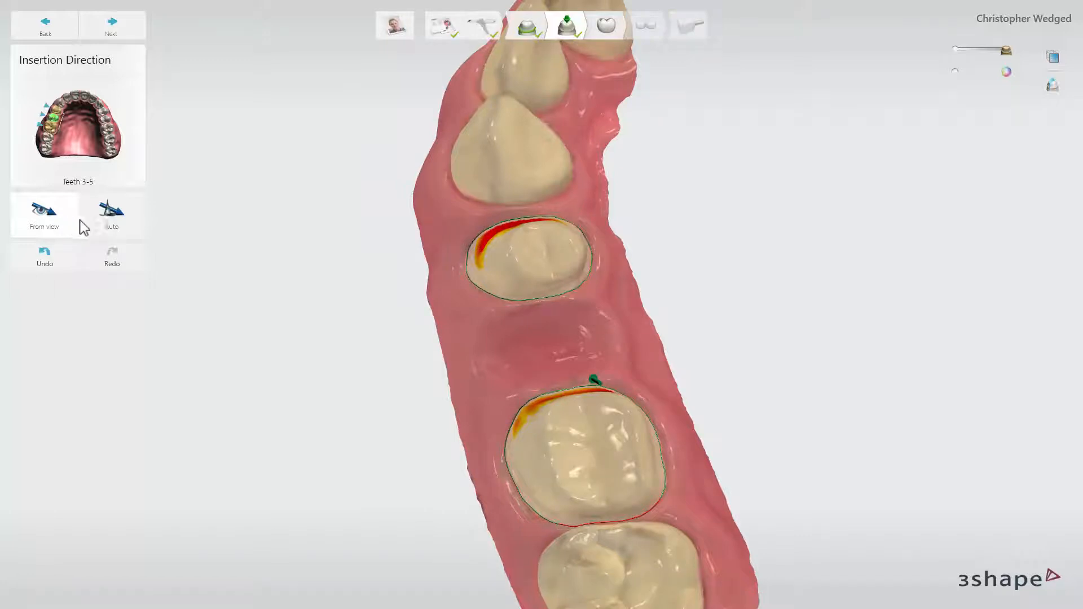
{"action": "left_click", "coordinate": [105, 232]}
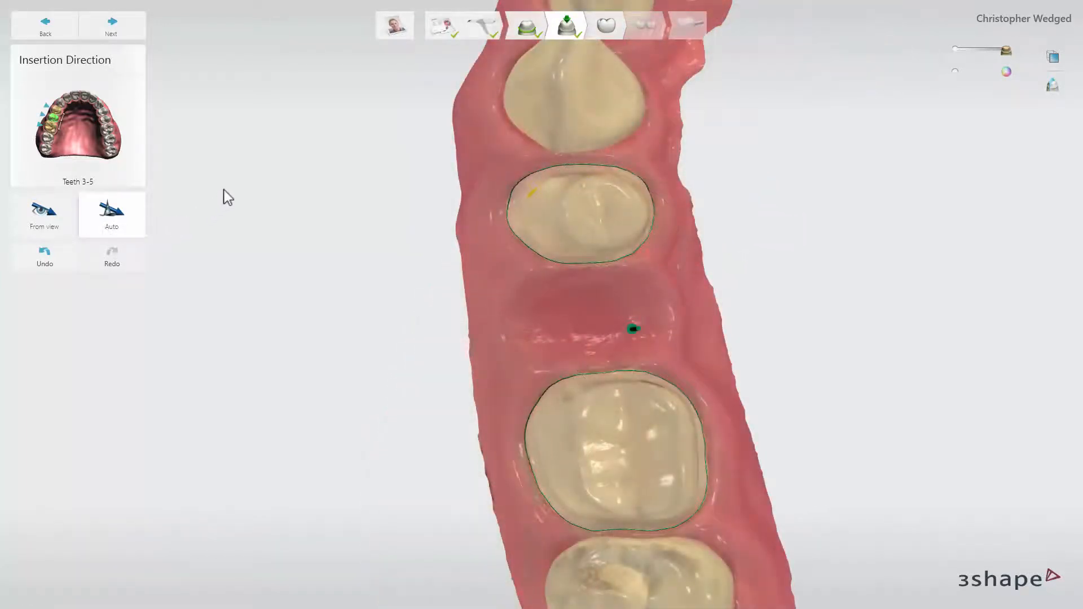
{"action": "left_click", "coordinate": [137, 36]}
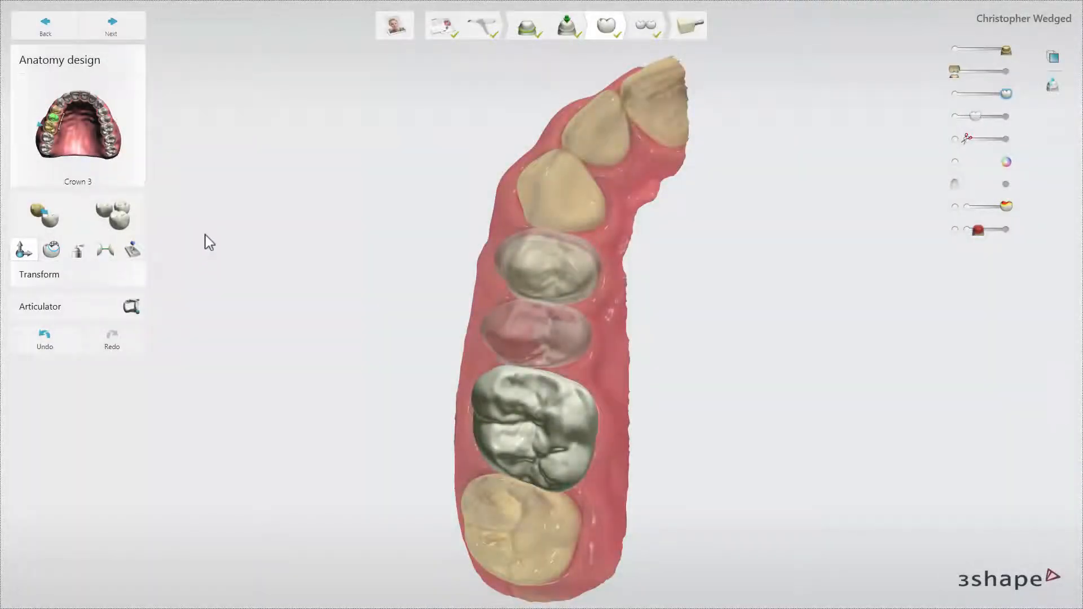
Browse the tooth shapes in the smile library and select crown 5 for viewing.
{"action": "left_click", "coordinate": [141, 224]}
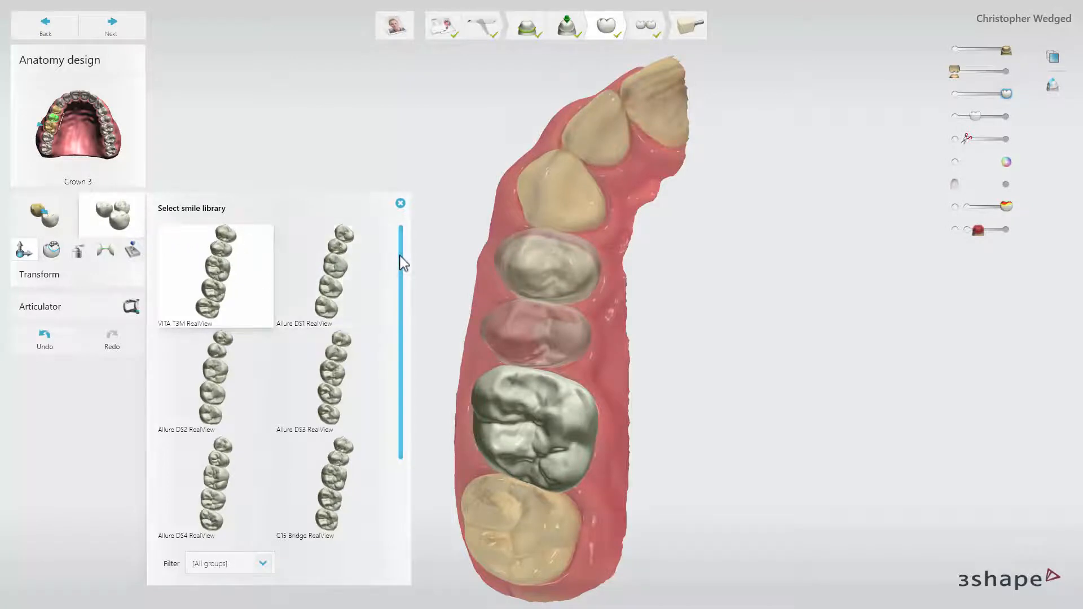
{"action": "mouse_move", "coordinate": [395, 259]}
{"action": "left_mouse_down"}
{"action": "mouse_move", "coordinate": [393, 357]}
{"action": "mouse_move", "coordinate": [403, 269]}
{"action": "left_mouse_up"}
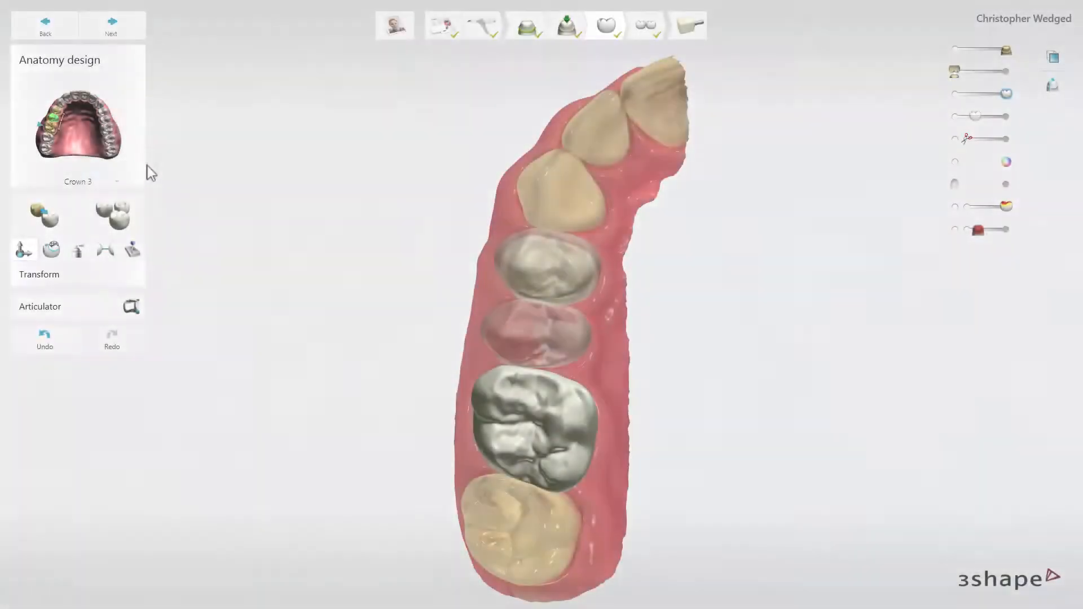
{"action": "left_click", "coordinate": [58, 119]}
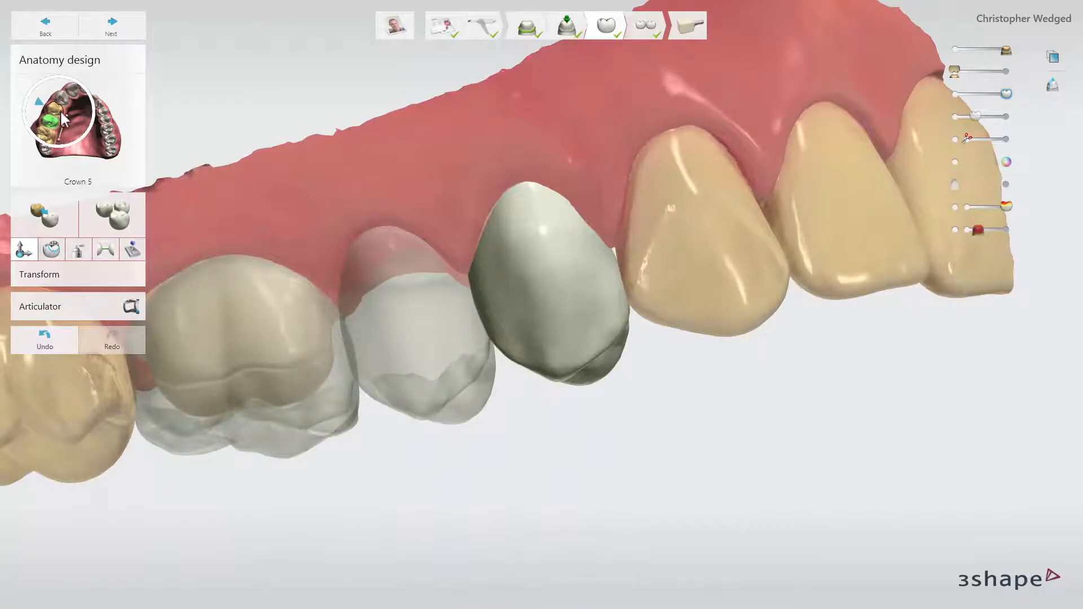
Move pontic 4 vertically by about -0.3 mm and rotate crown 3 by about 1.6° against the opposing teeth.
{"action": "left_click", "coordinate": [404, 291]}
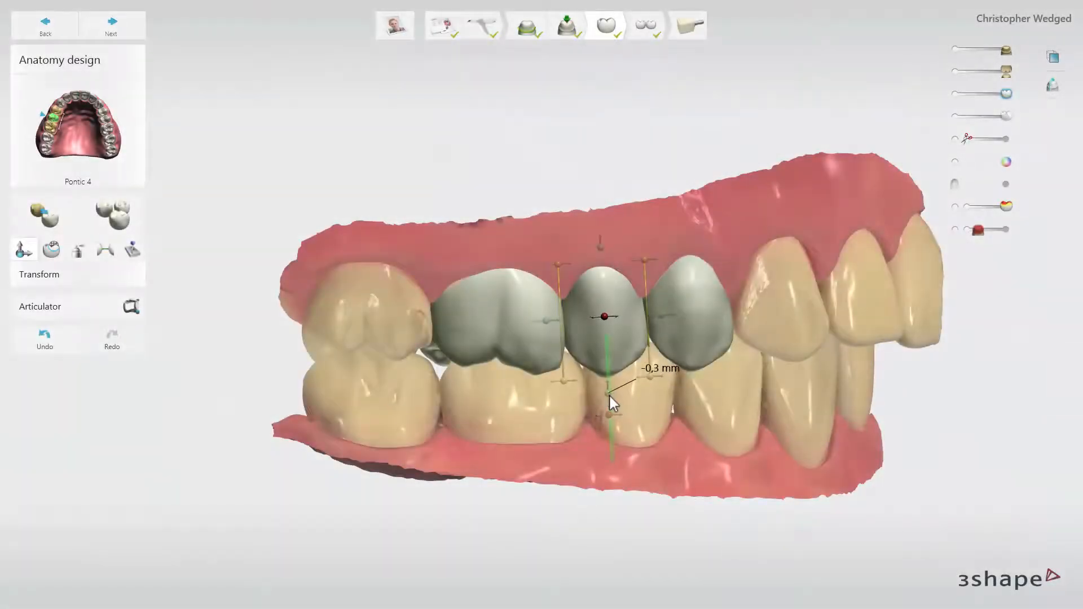
{"action": "left_click", "coordinate": [496, 347]}
{"action": "left_click_drag", "start_coordinate": [489, 411], "coordinate": [485, 409]}
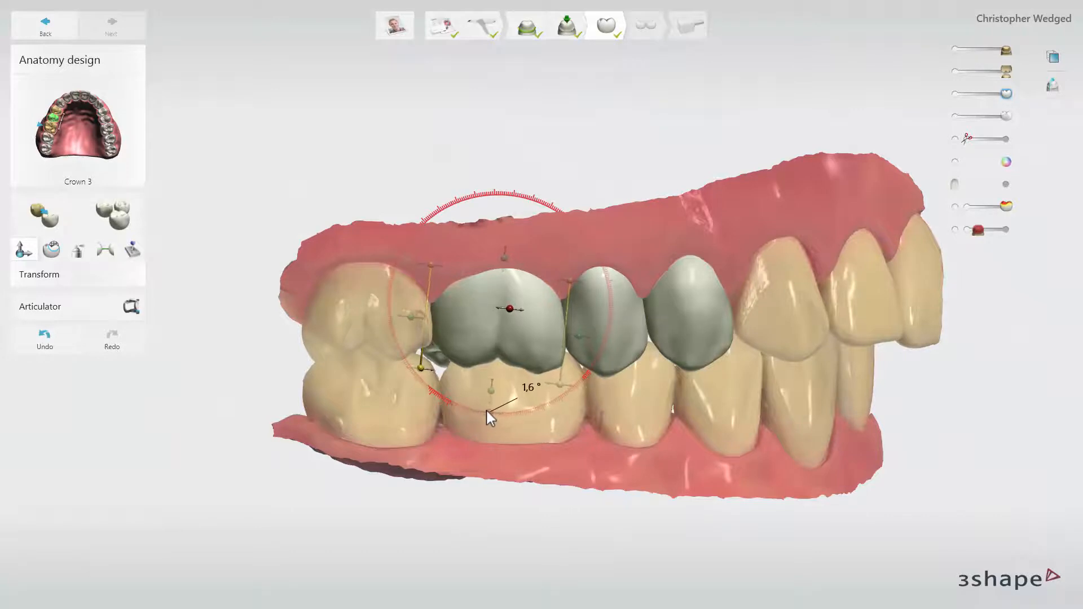
{"action": "right_click_drag", "start_coordinate": [527, 408], "coordinate": [513, 408]}
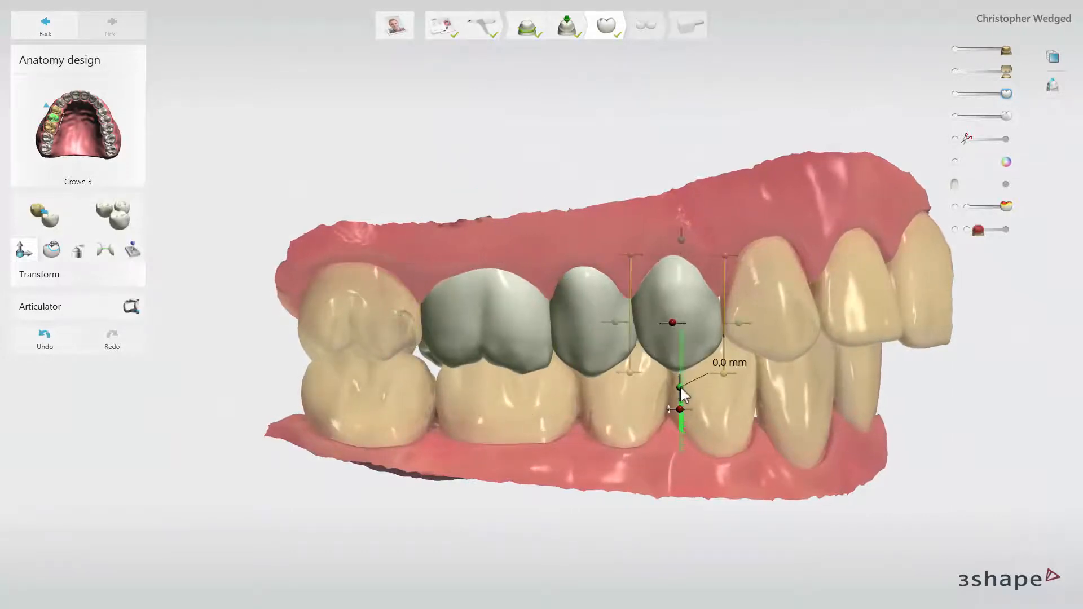
Fine-tune pontic 4's vertical position and shift it slightly in the occlusal view to line up with both crowns.
{"action": "left_click", "coordinate": [596, 390]}
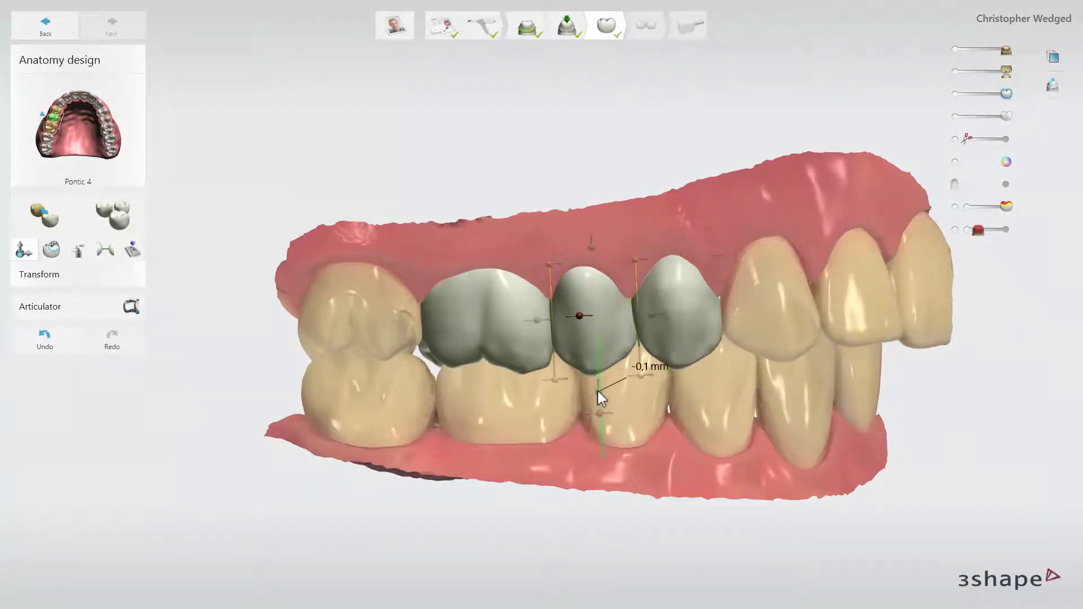
{"action": "right_click_drag", "start_coordinate": [598, 390], "coordinate": [642, 454]}
{"action": "left_click_drag", "start_coordinate": [649, 466], "coordinate": [657, 471]}
{"action": "right_click_drag", "start_coordinate": [656, 471], "coordinate": [643, 464]}
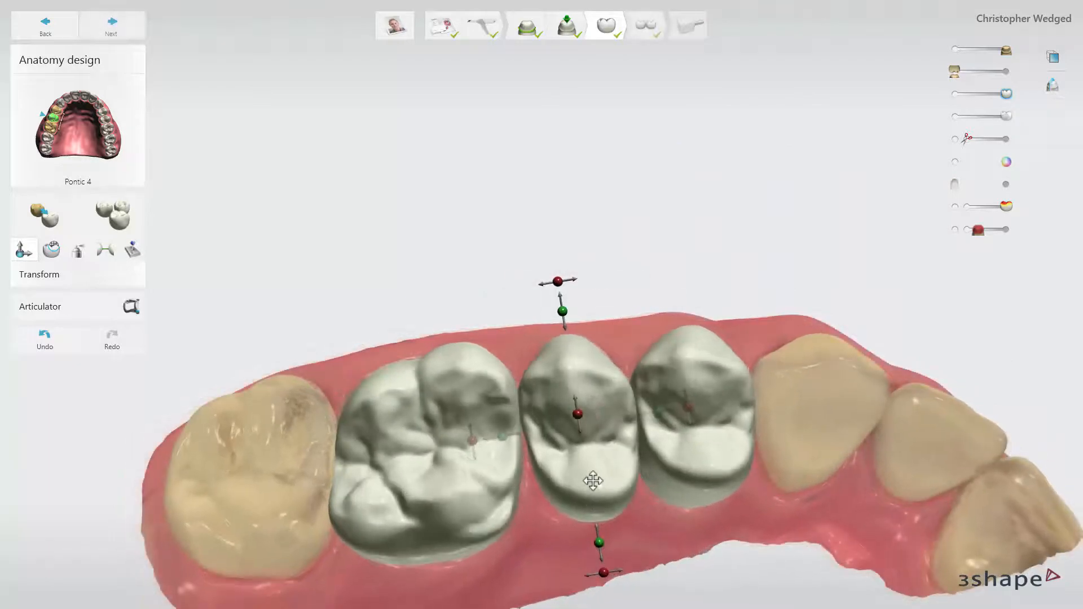
{"action": "left_click_drag", "start_coordinate": [593, 481], "coordinate": [592, 473]}
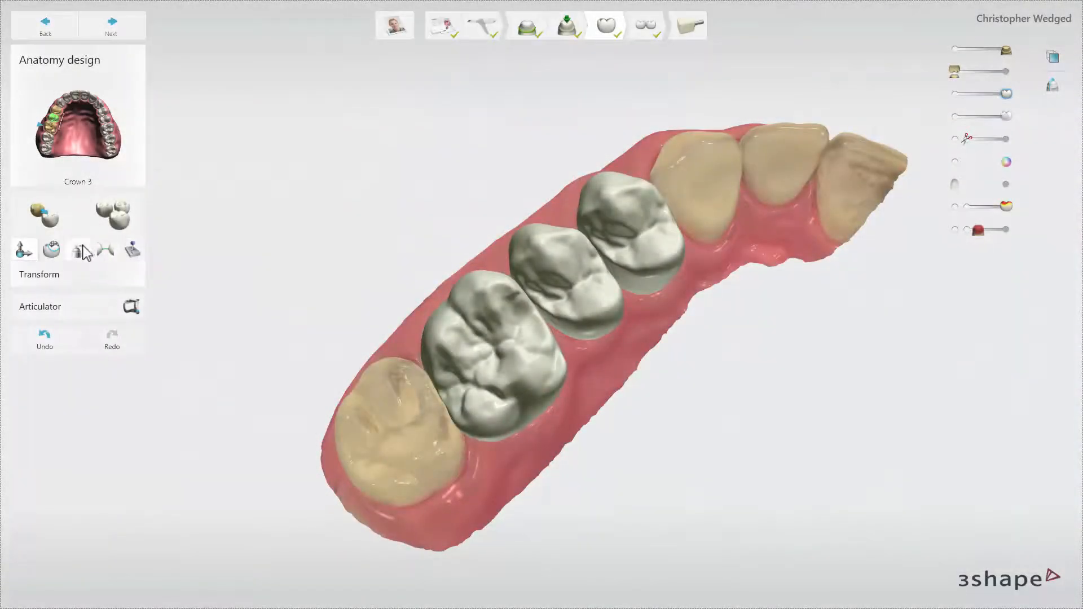
Morph pontic 4's side facing crown 3 and its occlusal surface, enlarging the morph size from 2.00 to 3.80 mm.
{"action": "left_click", "coordinate": [53, 250]}
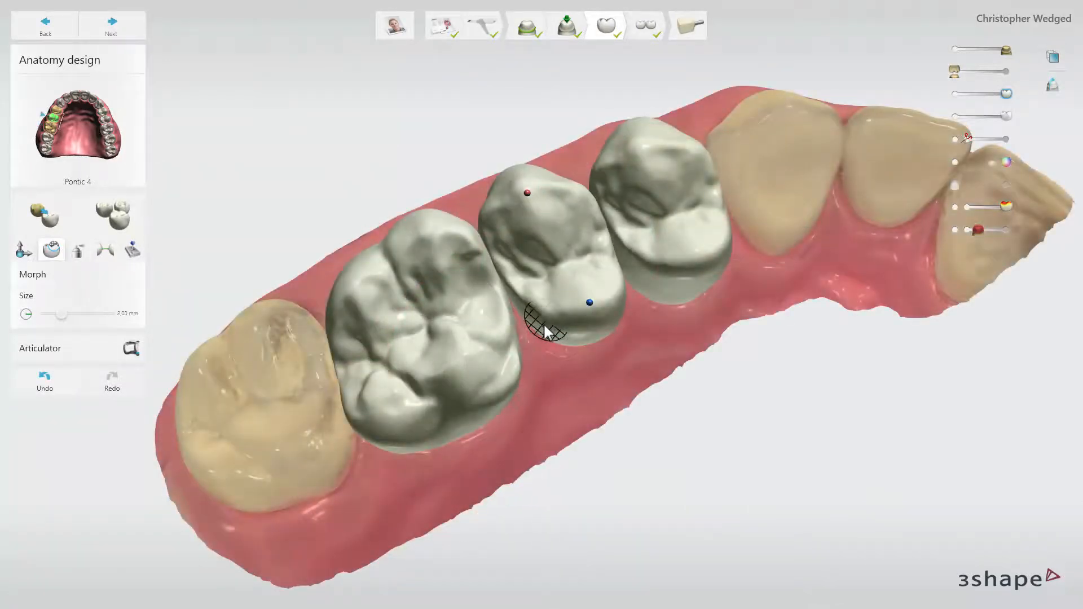
{"action": "mouse_move", "coordinate": [547, 328]}
{"action": "left_mouse_down"}
{"action": "mouse_move", "coordinate": [565, 327]}
{"action": "mouse_move", "coordinate": [528, 304]}
{"action": "left_mouse_up"}
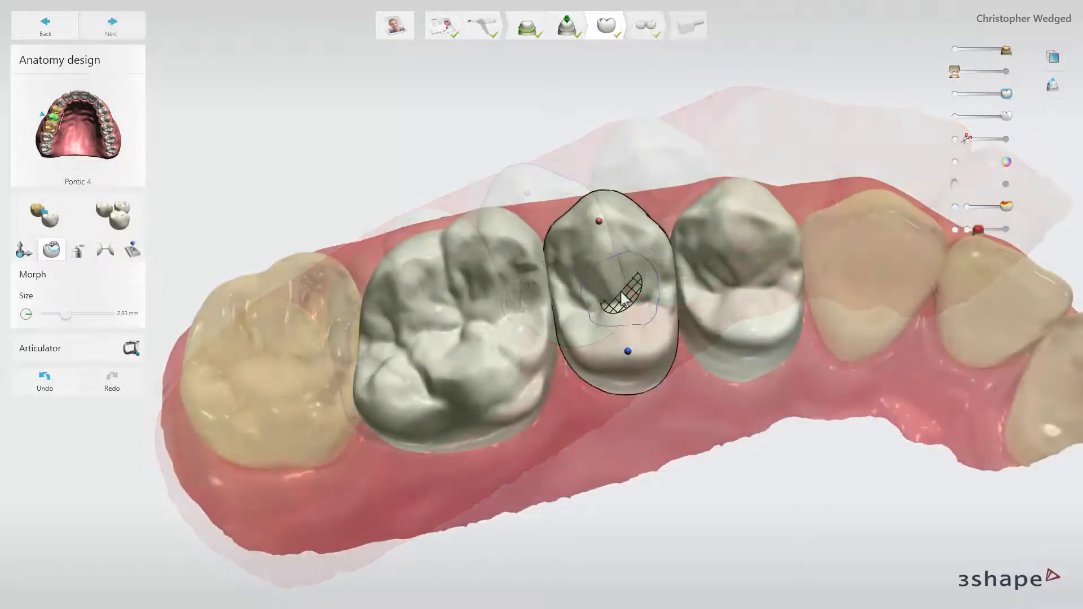
{"action": "left_click_drag", "start_coordinate": [621, 293], "coordinate": [622, 298]}
{"action": "scroll", "coordinate": [621, 293], "scroll_direction": "up", "scroll_amount": 3}
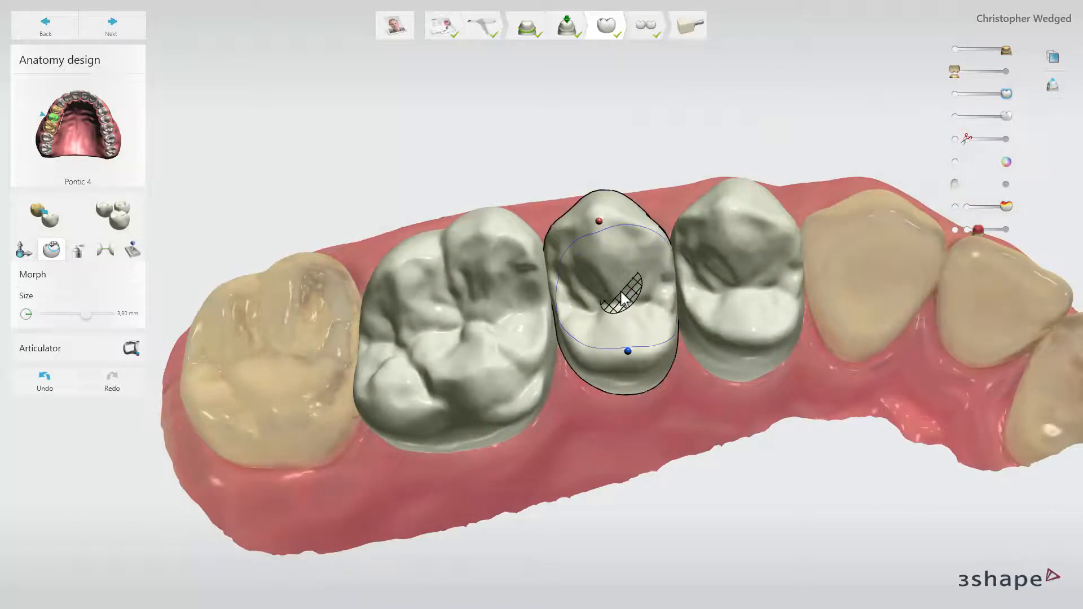
{"action": "scroll", "coordinate": [621, 296], "scroll_direction": "down", "scroll_amount": 6}
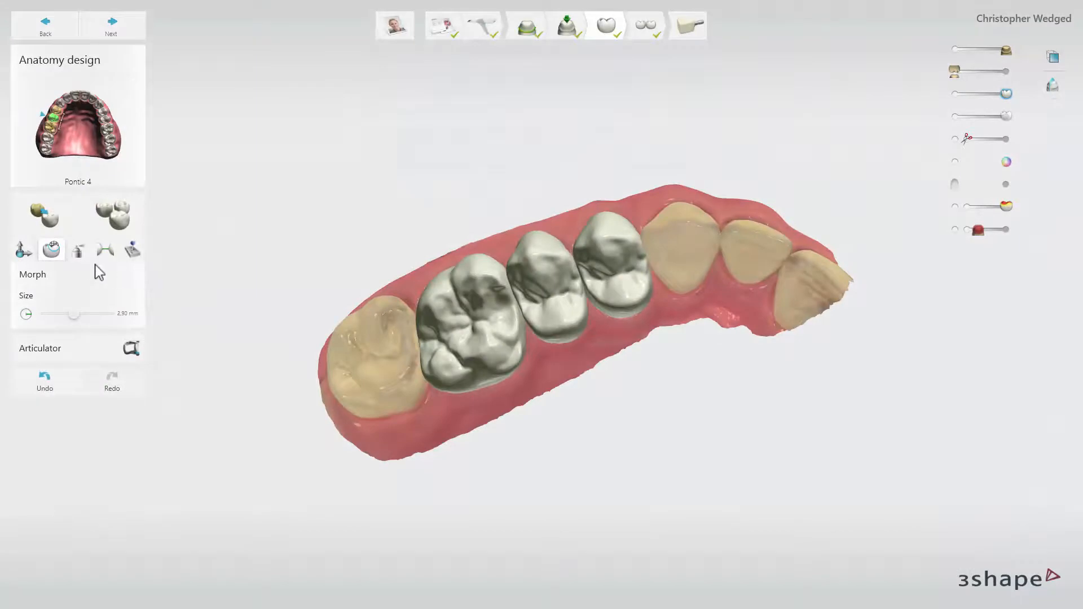
Smooth the surfaces of crown 3 and pontic 4 with the Wax knife, adjusting the brush size.
{"action": "left_click", "coordinate": [78, 250]}
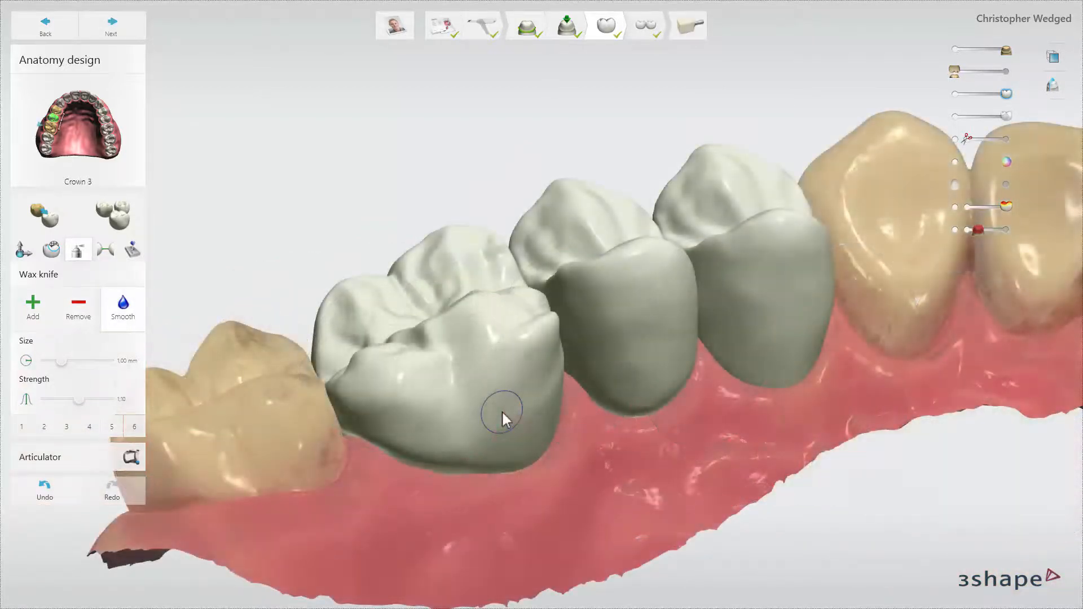
{"action": "scroll", "coordinate": [502, 411], "scroll_direction": "up", "scroll_amount": 10, "text": "ctrl"}
{"action": "scroll", "coordinate": [503, 411], "scroll_direction": "down", "scroll_amount": 6, "text": "ctrl"}
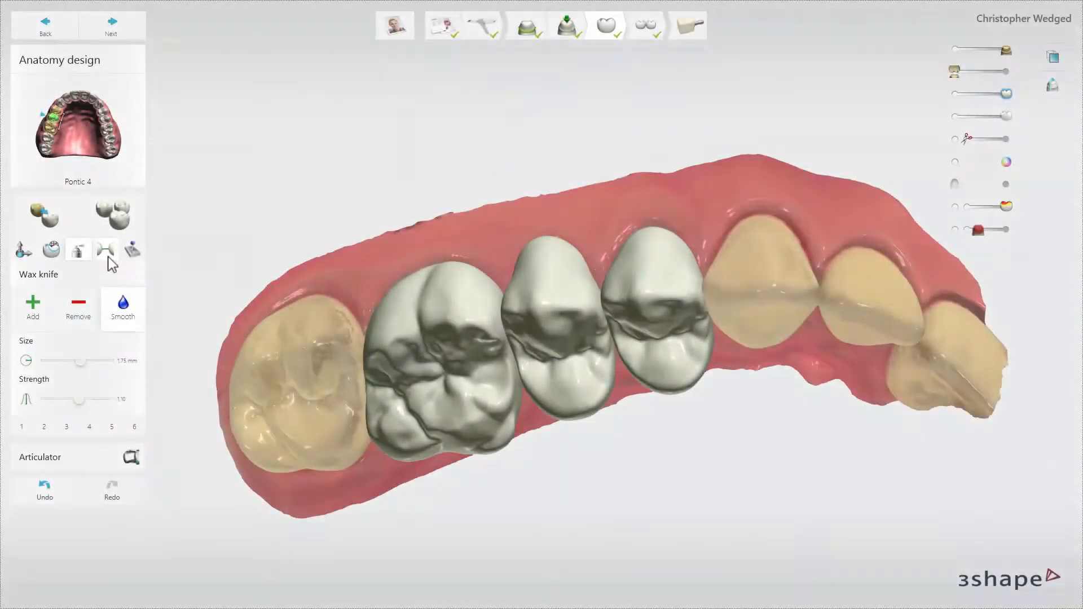
Paint the desired contact area on crown 3's proximal surface and apply an adjacent contact of -0.02 mm.
{"action": "left_click", "coordinate": [107, 255]}
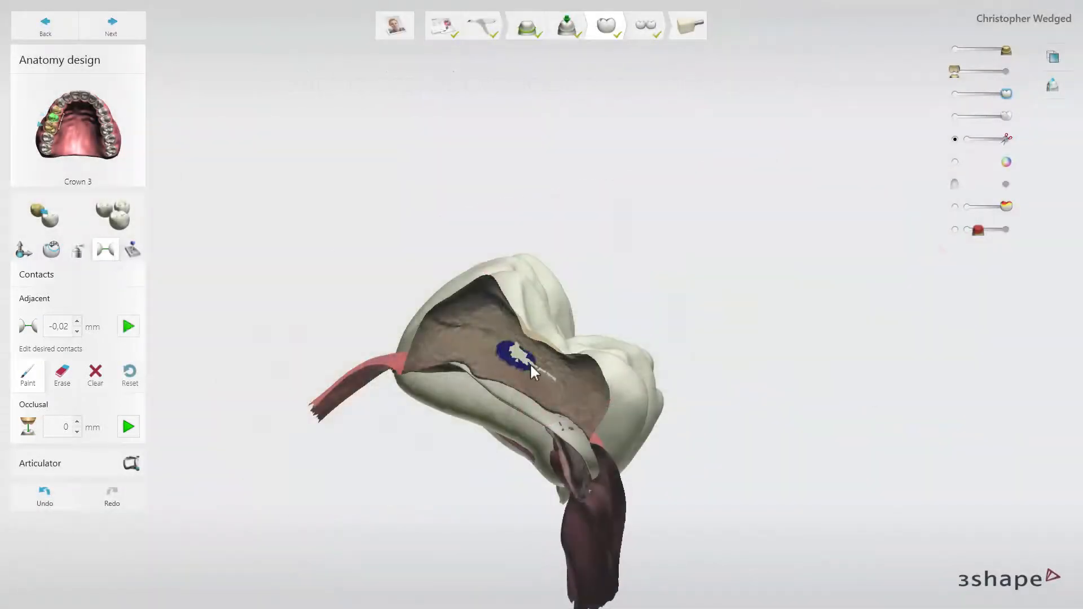
{"action": "left_click_drag", "start_coordinate": [548, 378], "coordinate": [525, 361]}
{"action": "left_click", "coordinate": [128, 327]}
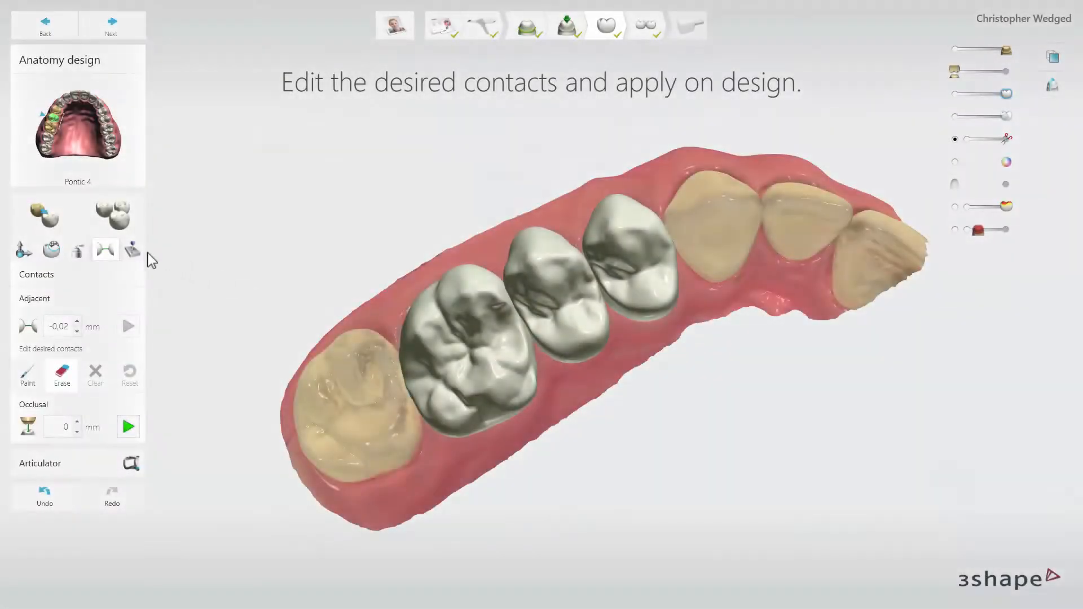
Cut pontic 4 to the gingiva at 0.1 mm and apply a minimum thickness of 1 mm to crown 3.
{"action": "left_click", "coordinate": [132, 250]}
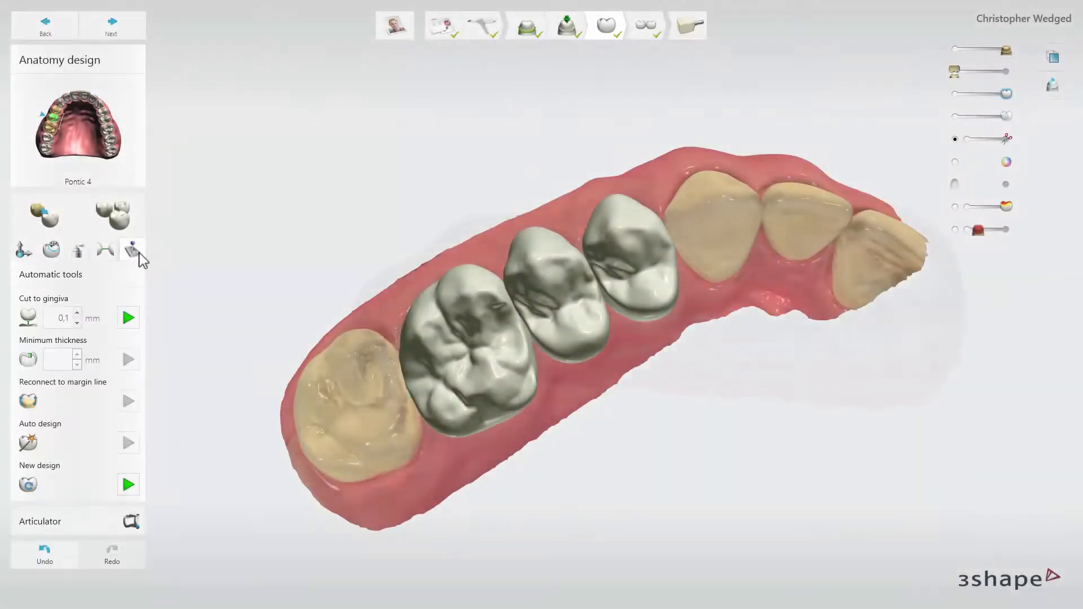
{"action": "left_click", "coordinate": [135, 314]}
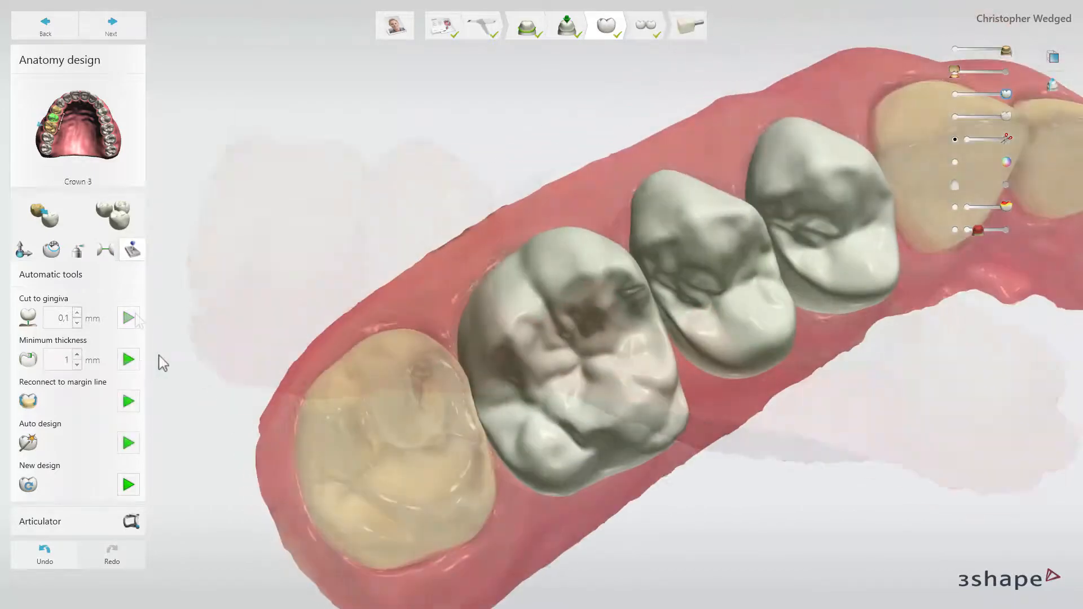
{"action": "left_click", "coordinate": [129, 360]}
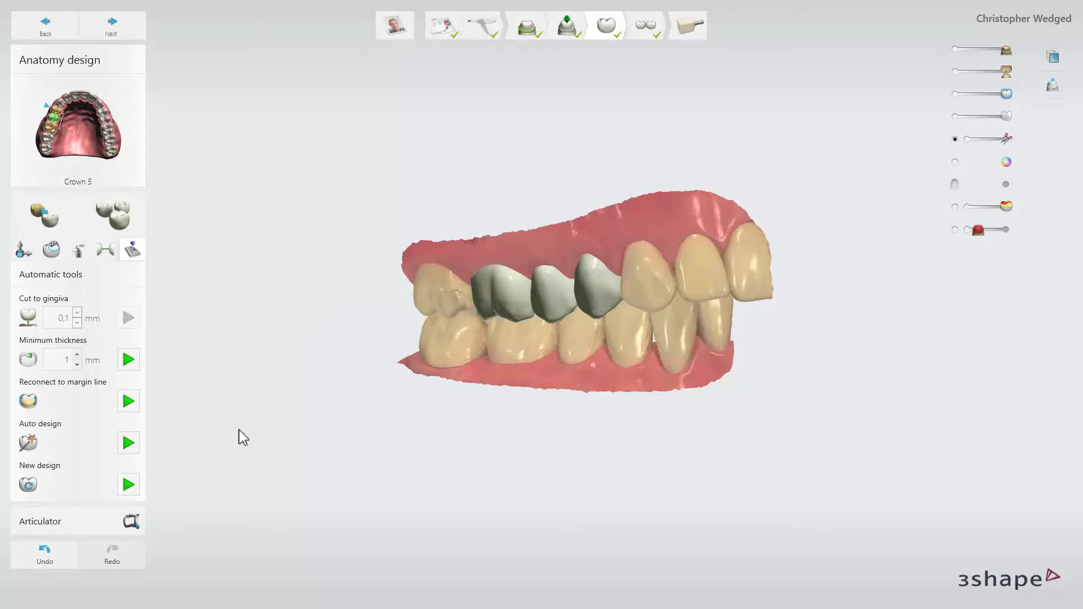
Run the articulation in the virtual articulator and adapt the bridge design to the resulting contacts.
{"action": "left_click", "coordinate": [135, 523]}
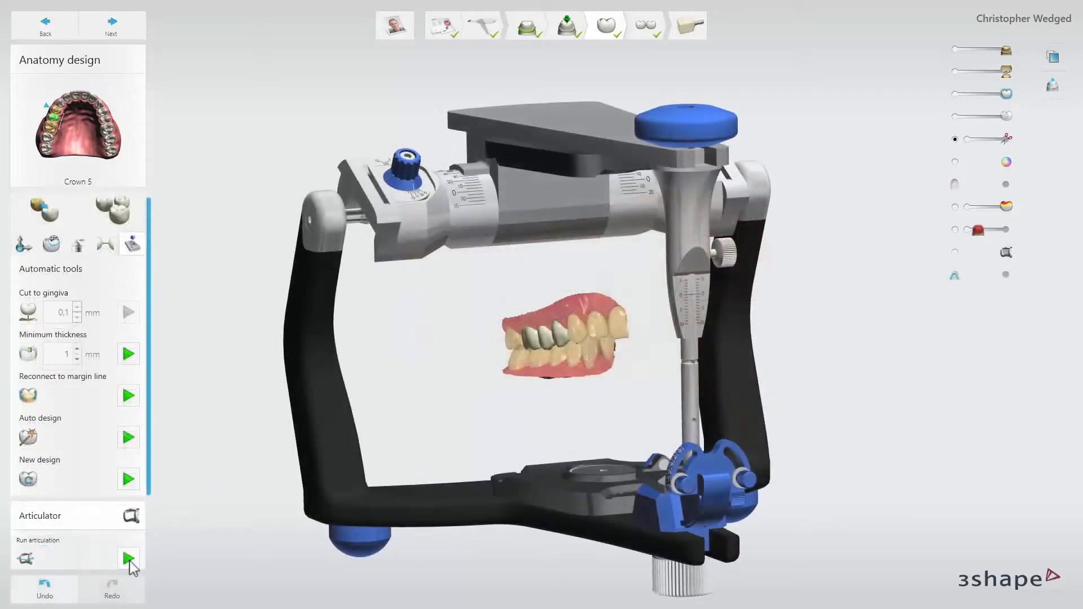
{"action": "left_click", "coordinate": [129, 563]}
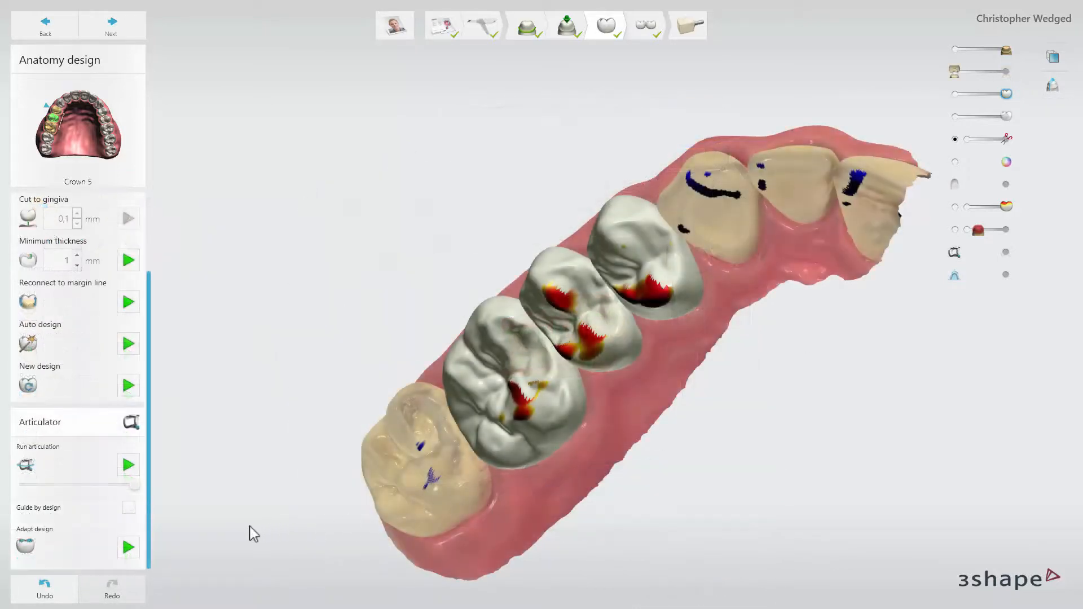
{"action": "left_click", "coordinate": [128, 548]}
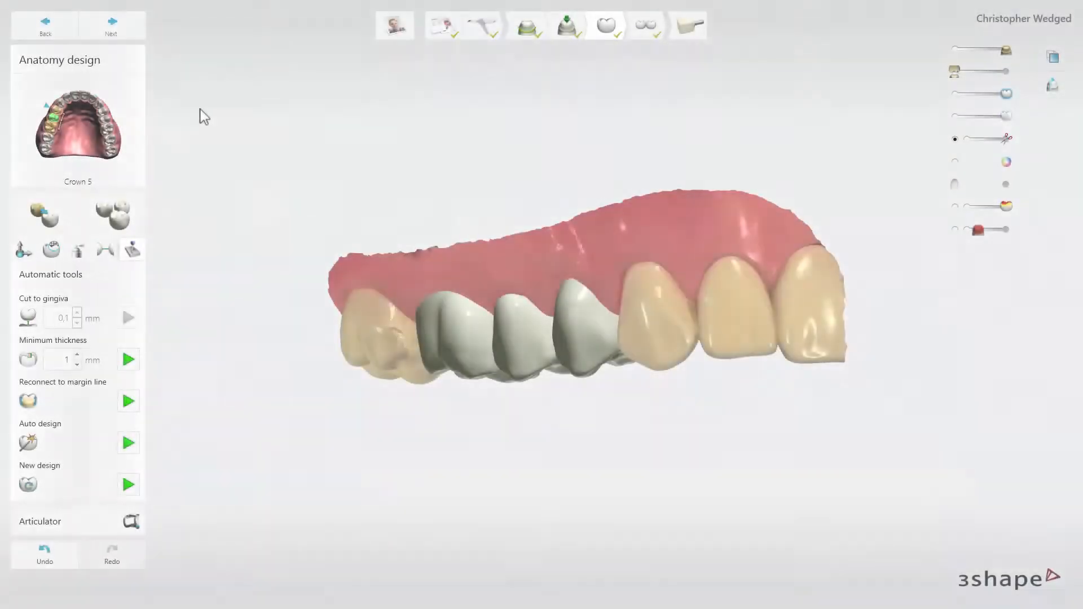
Proceed through the anatomy bridge design to the milling preparation for bridge 3-5.
{"action": "left_click", "coordinate": [141, 27]}
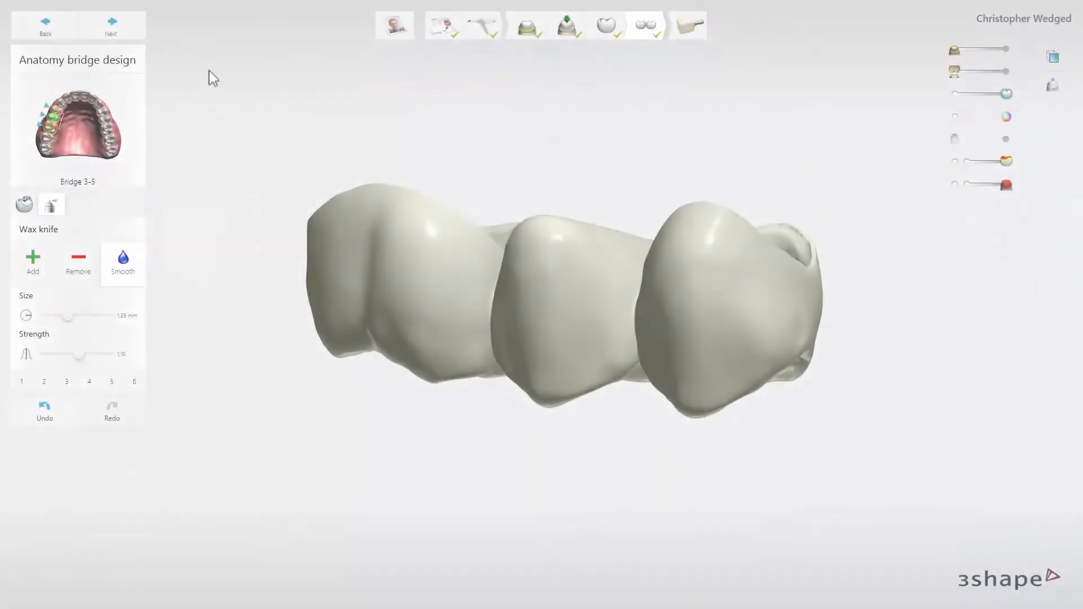
{"action": "left_click", "coordinate": [137, 35]}
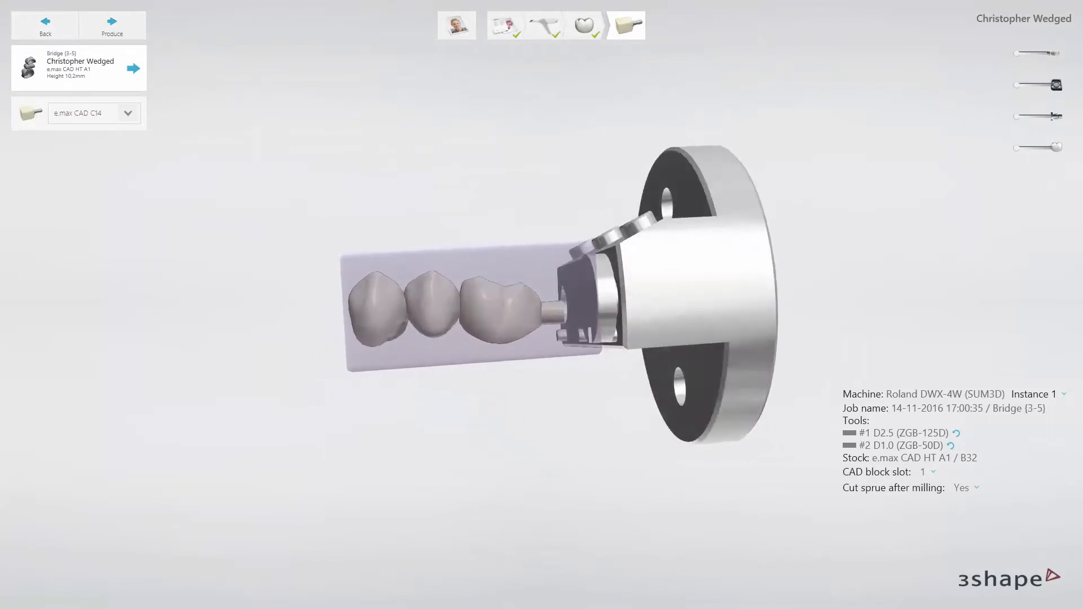